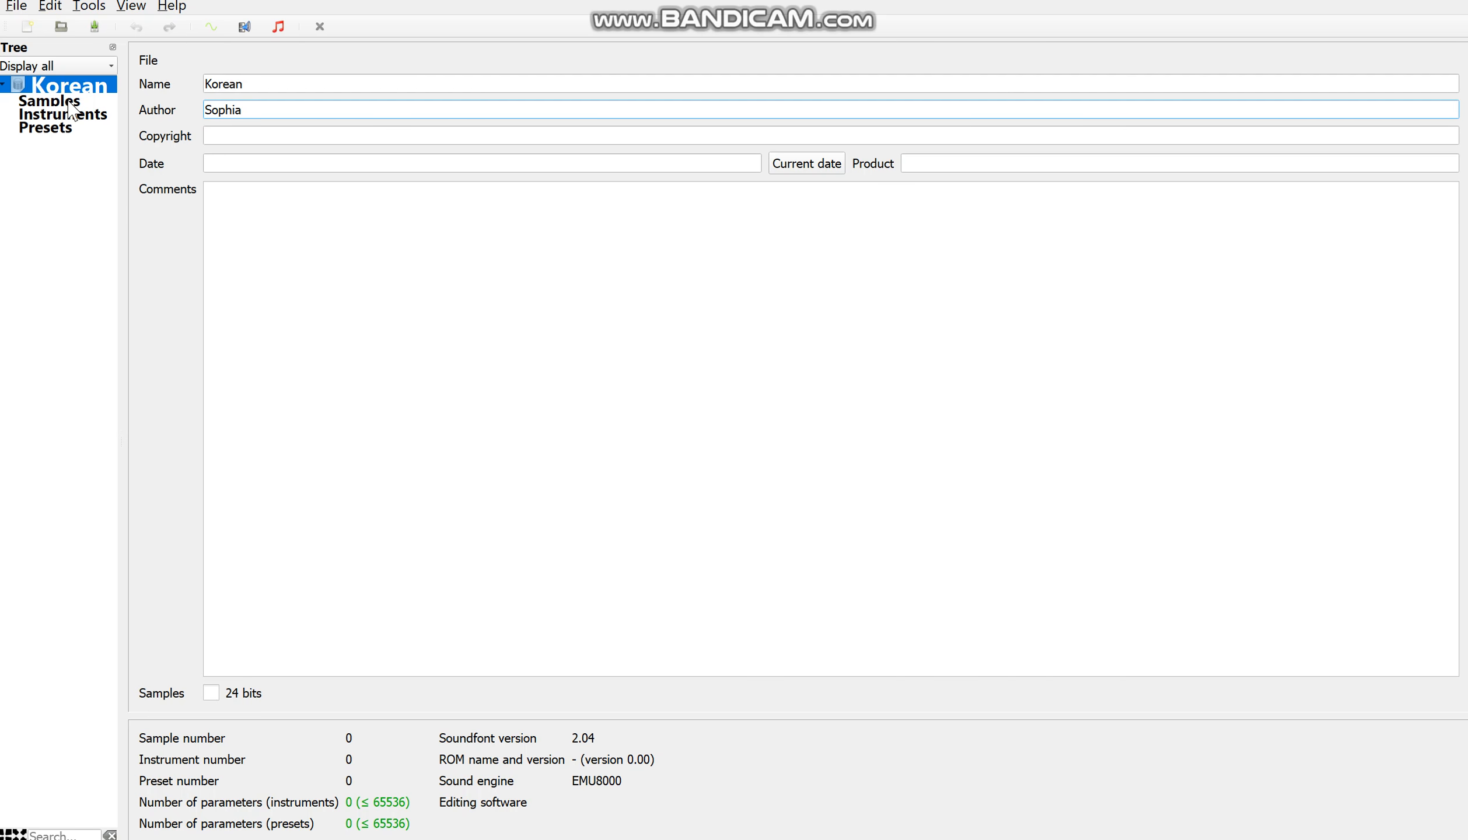
Import Buk Gu-gung, Buk Inner Loud RR 1, Buk Inner Medium RR1, Buk Inner Soft RR1 and Buk Outer One Dynamic RR1 as new samples
right_click(72, 108)
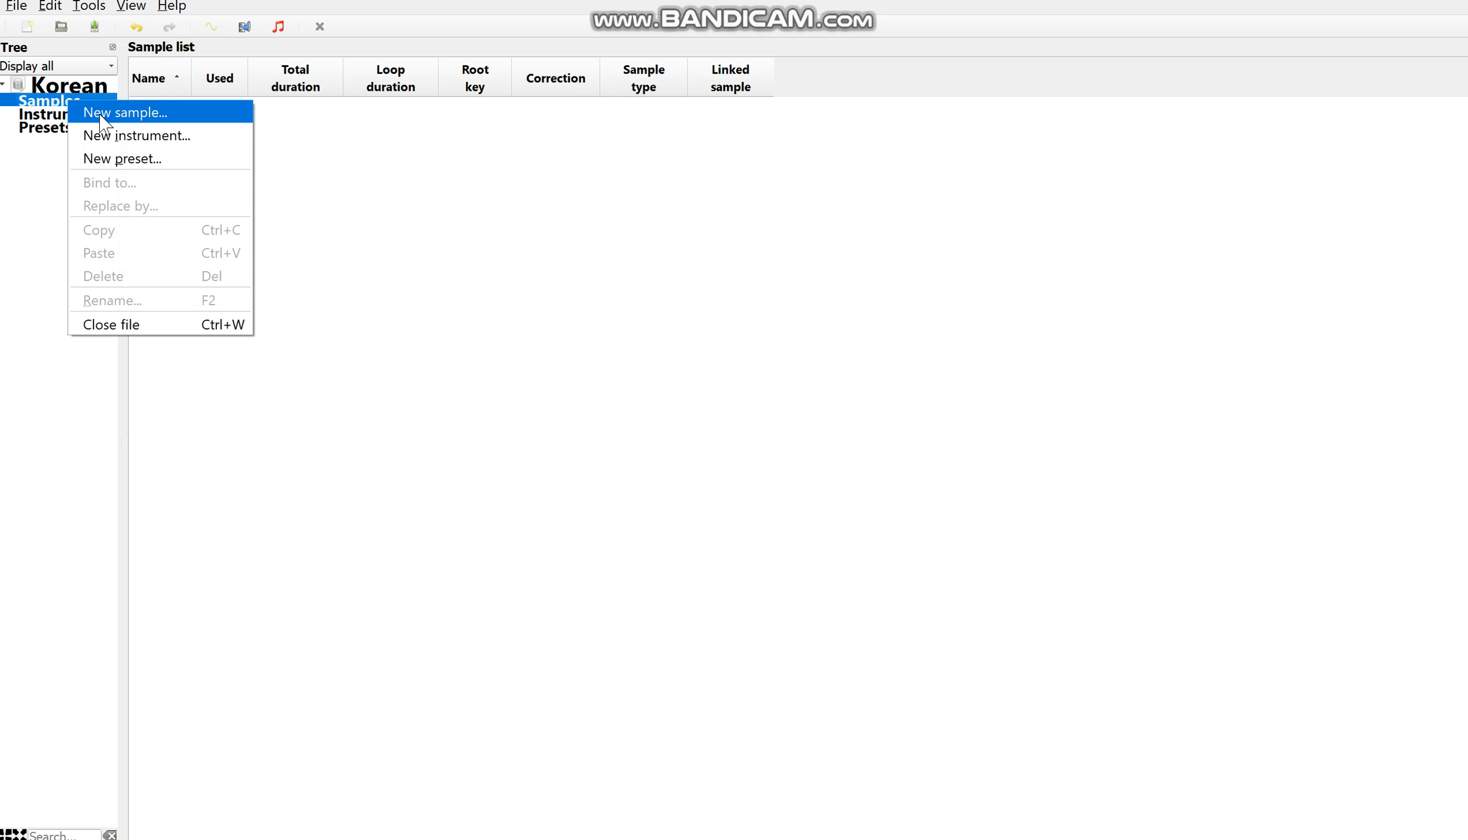
left_click(99, 115)
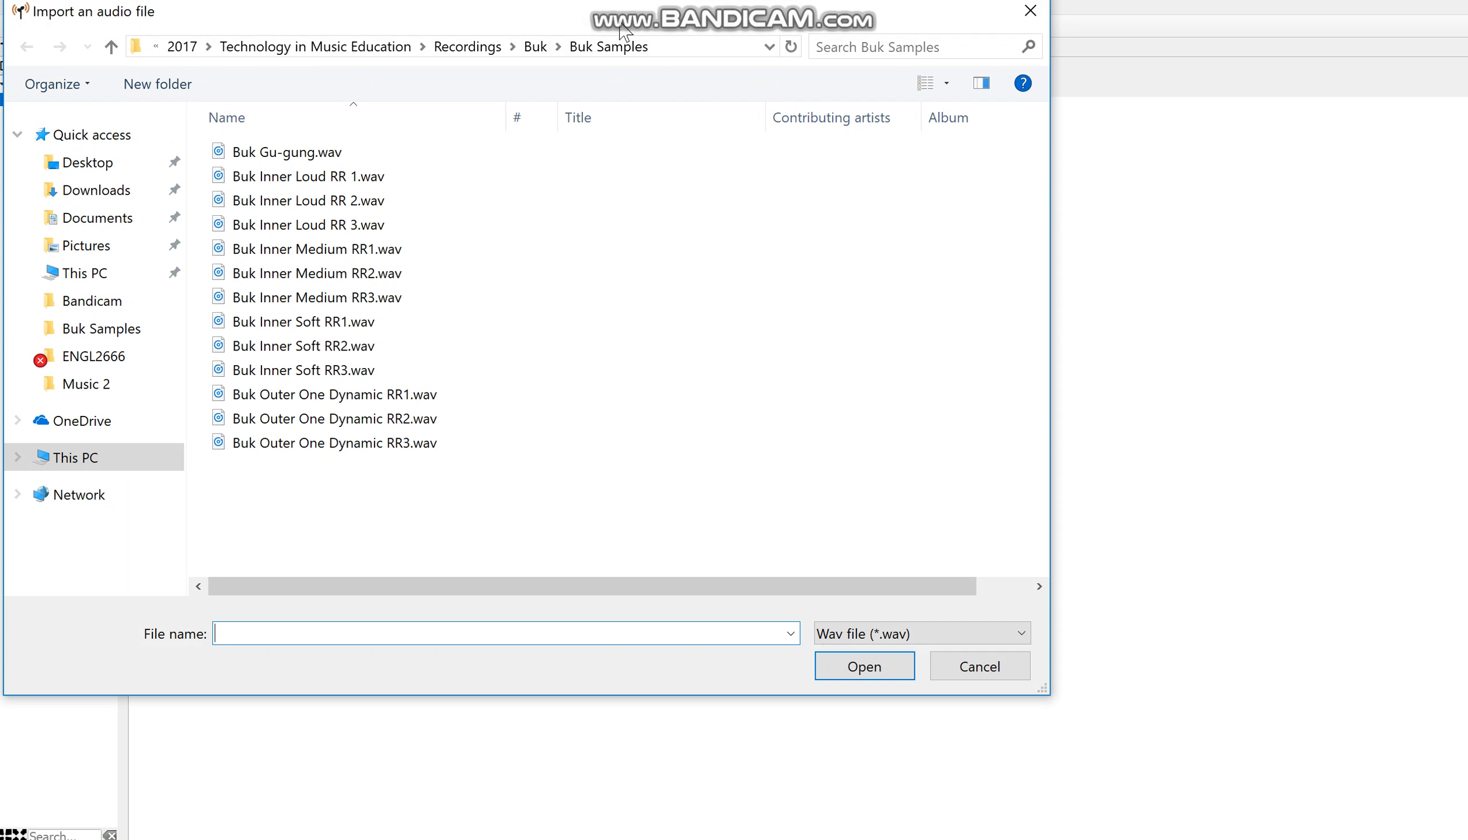
left_click_drag(311, 13, 503, 91)
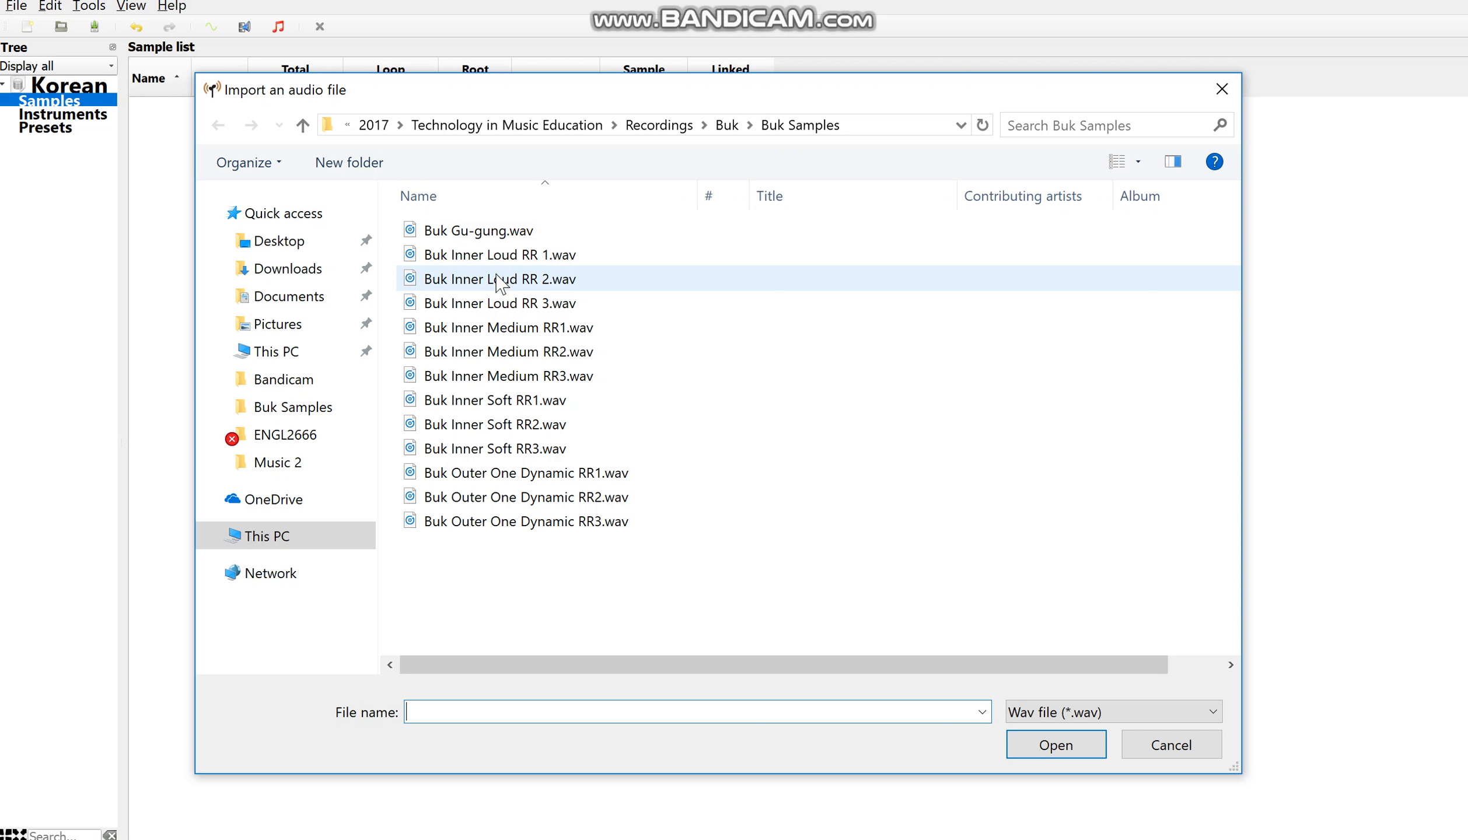
left_click(498, 230)
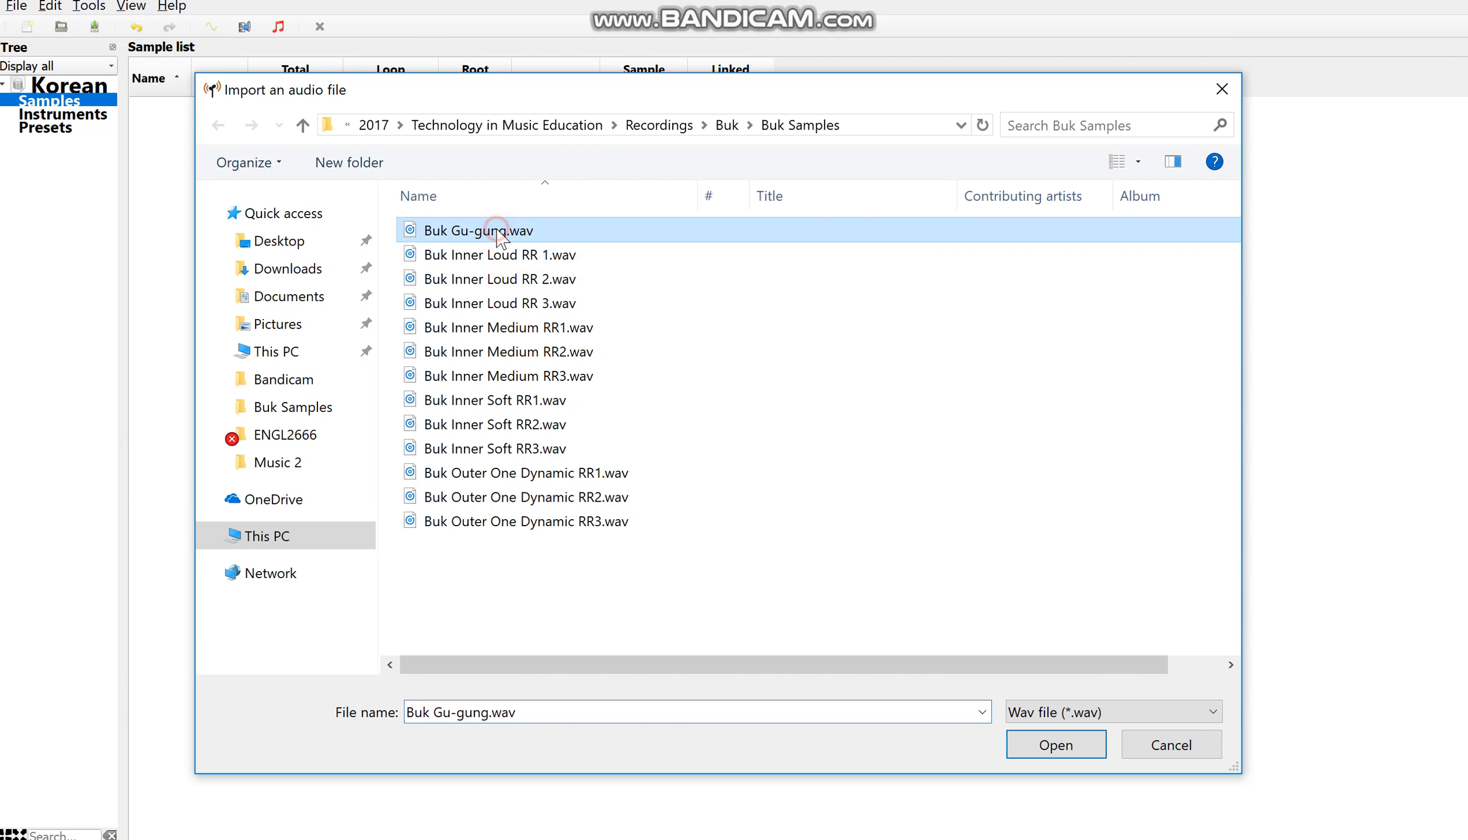
left_click(524, 260, "ctrl")
left_click(538, 328, "ctrl")
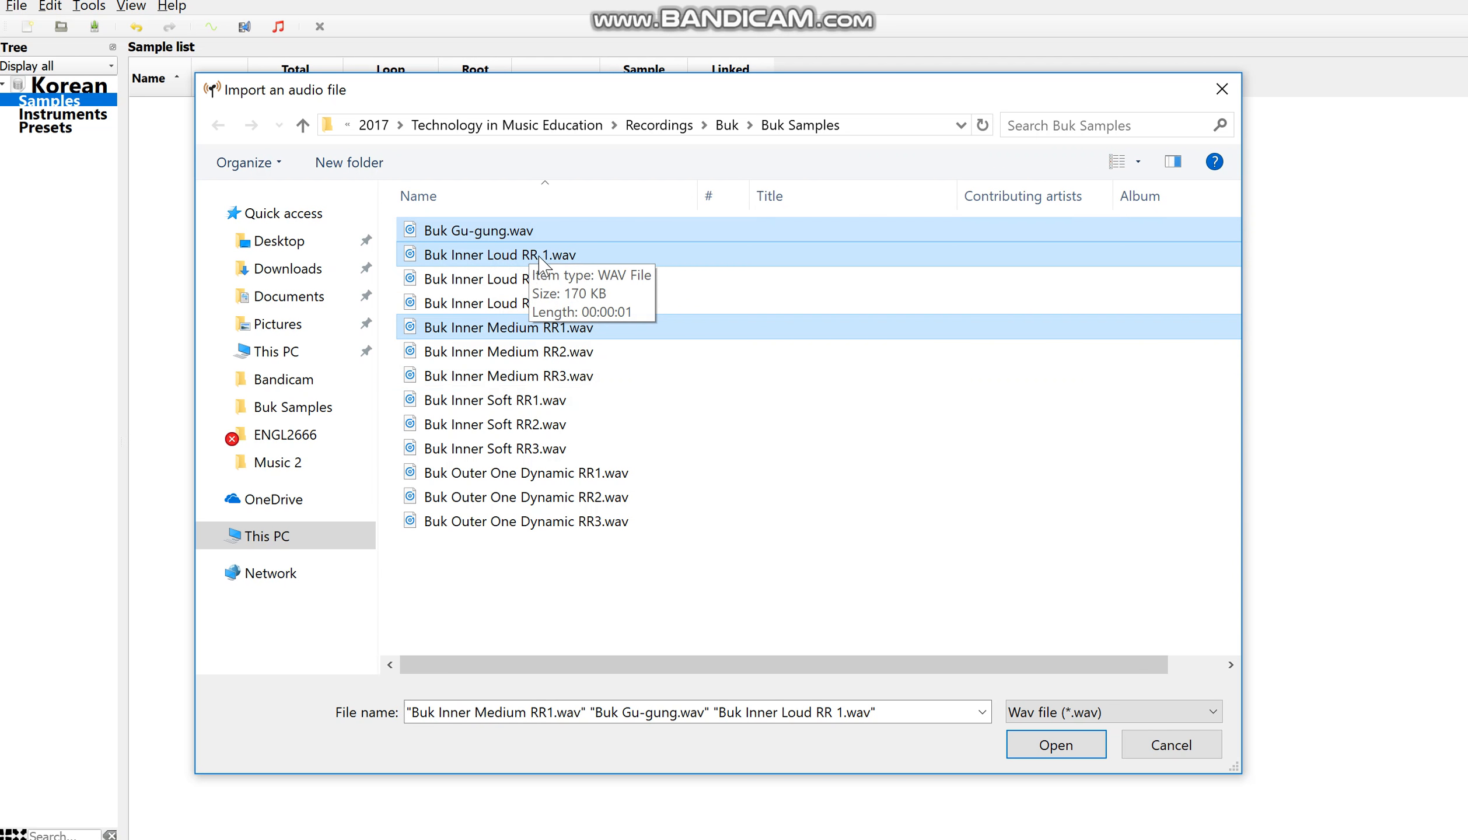
left_click(521, 399, "ctrl")
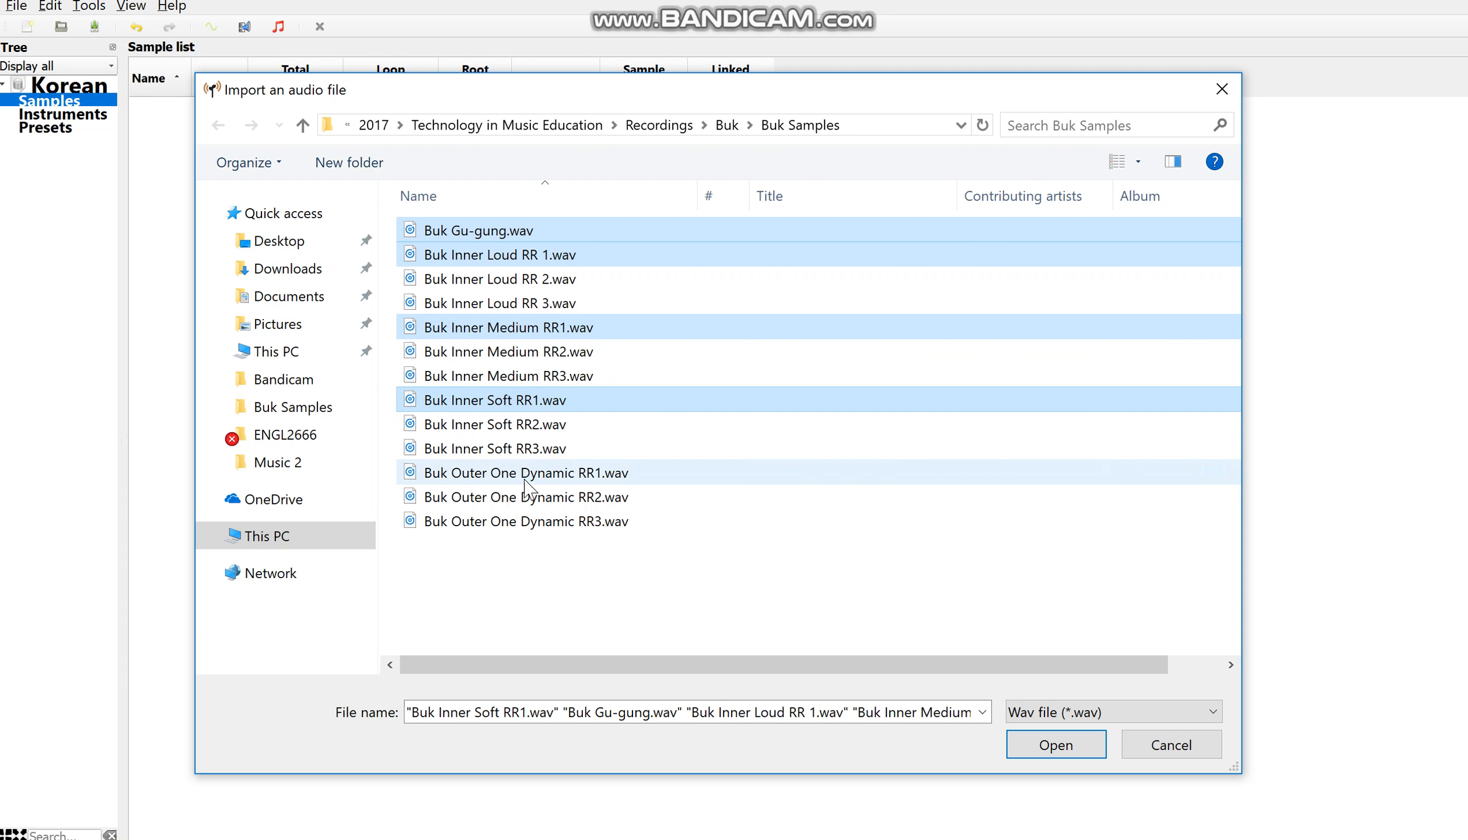
left_click(526, 475, "ctrl")
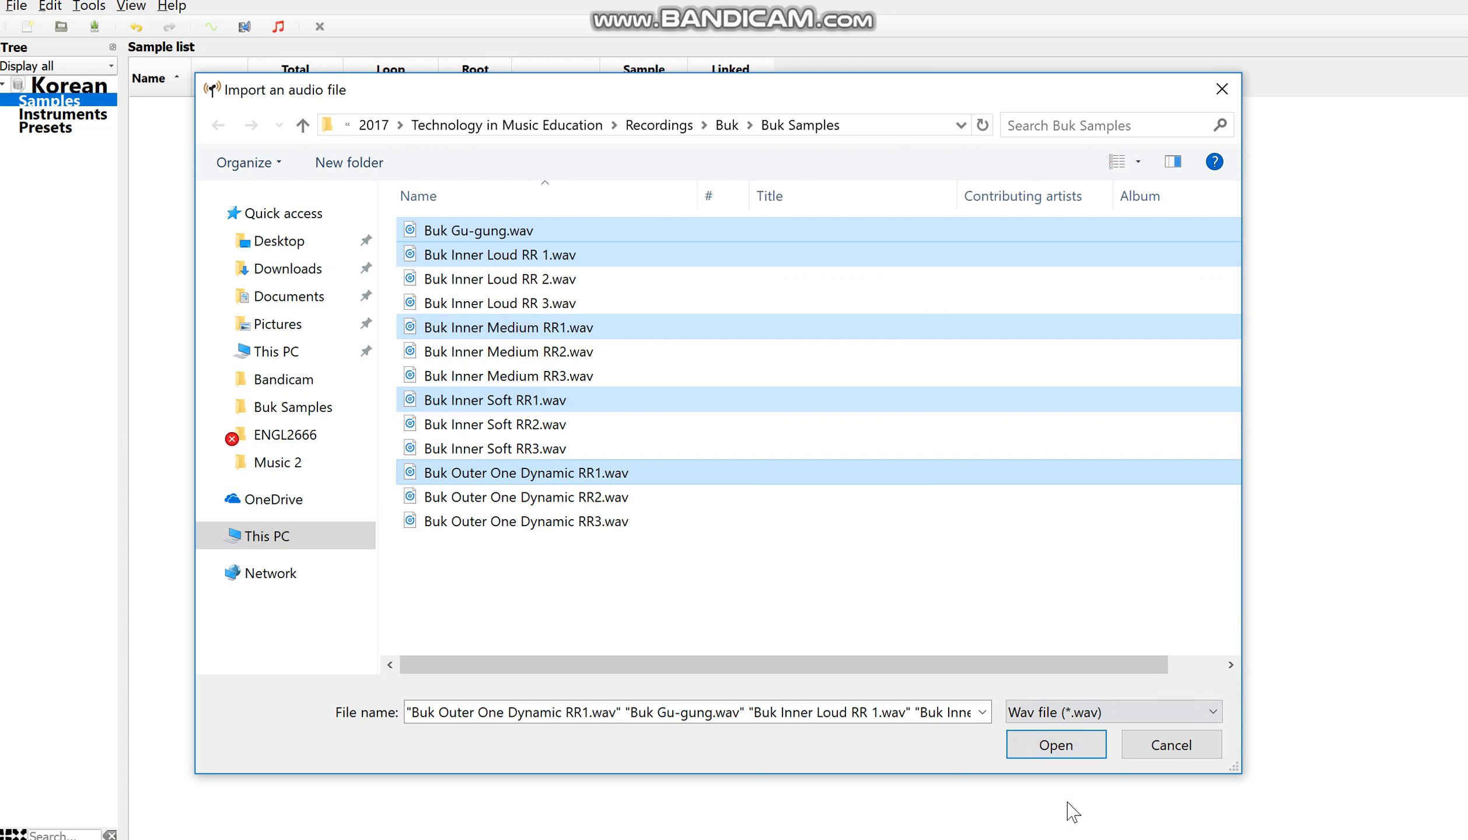
left_click(1072, 756)
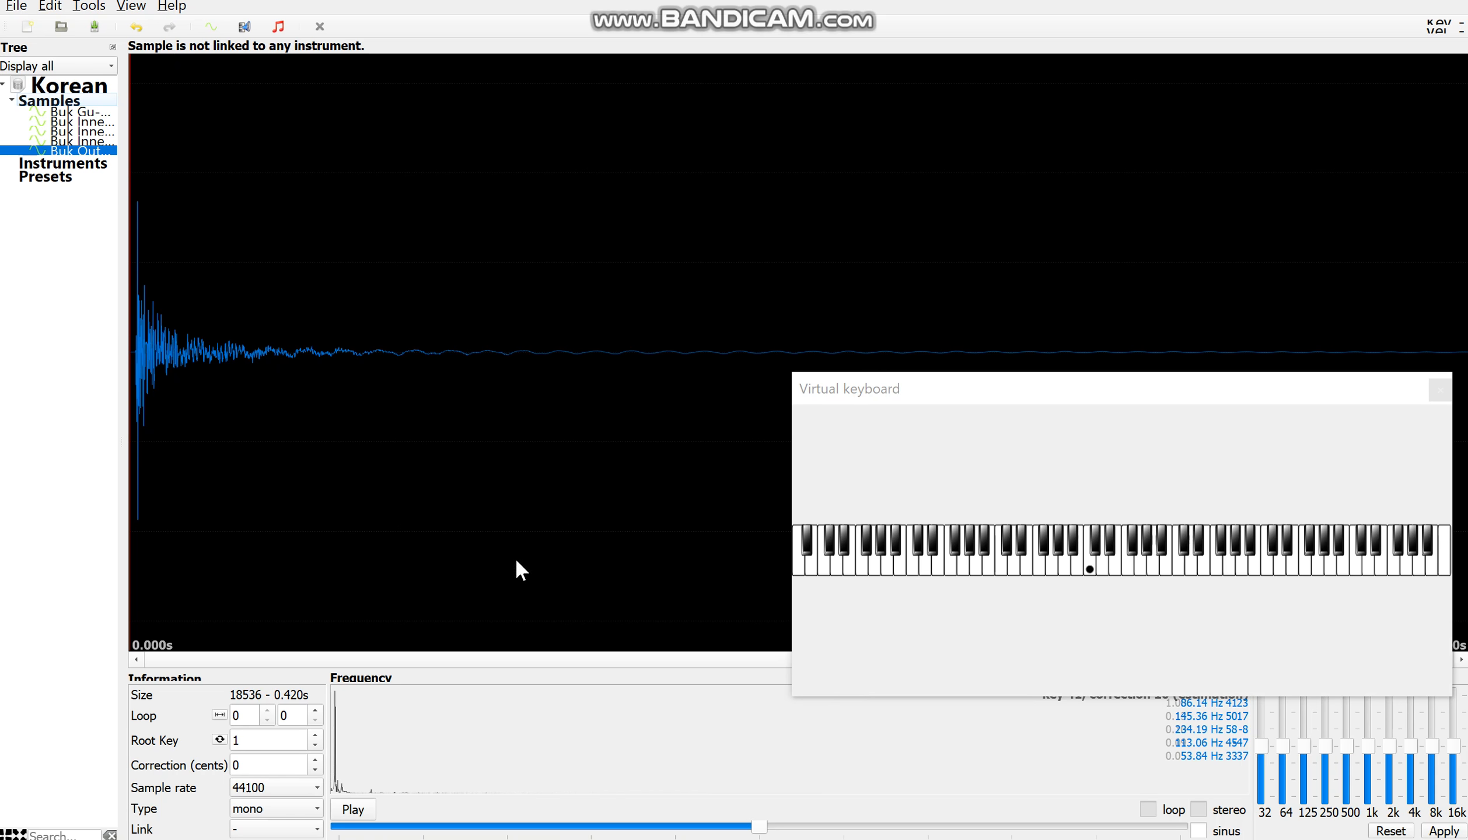
Play the Buk Gu-gung sample, set its loop to span the whole sample, and play it looped
left_click(99, 114)
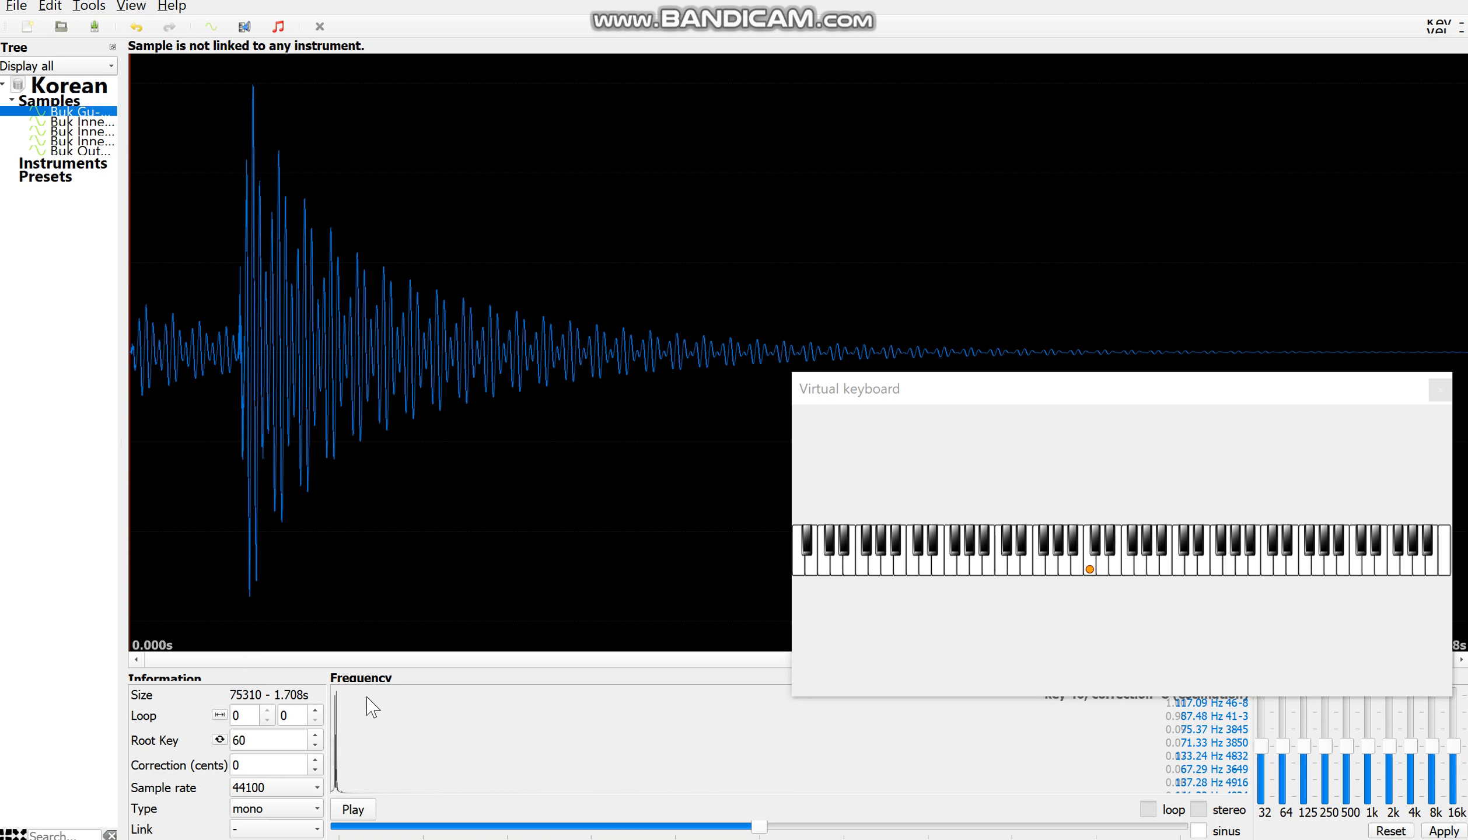
left_click(346, 810)
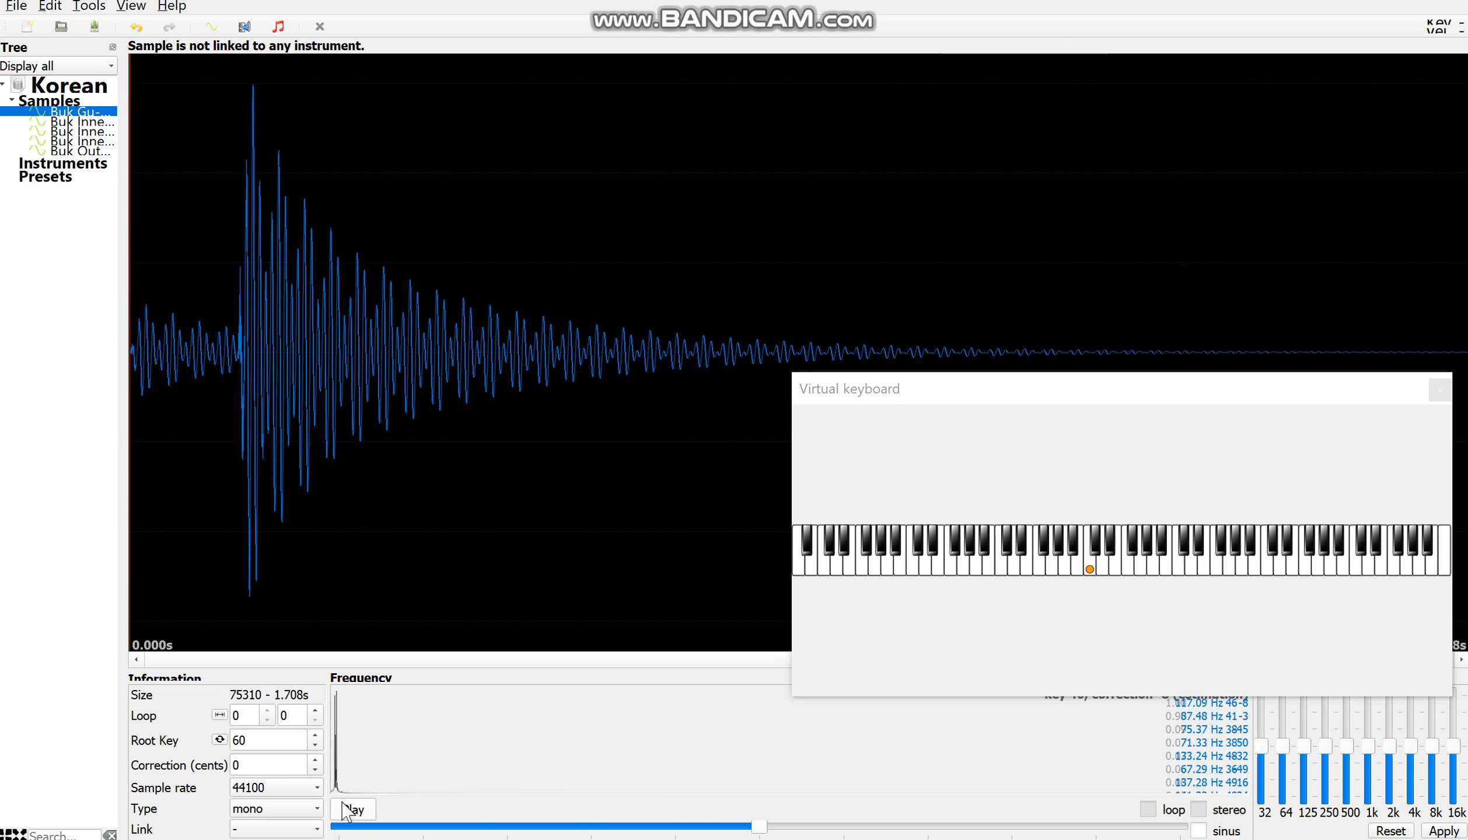
left_click(221, 716)
left_click(370, 810)
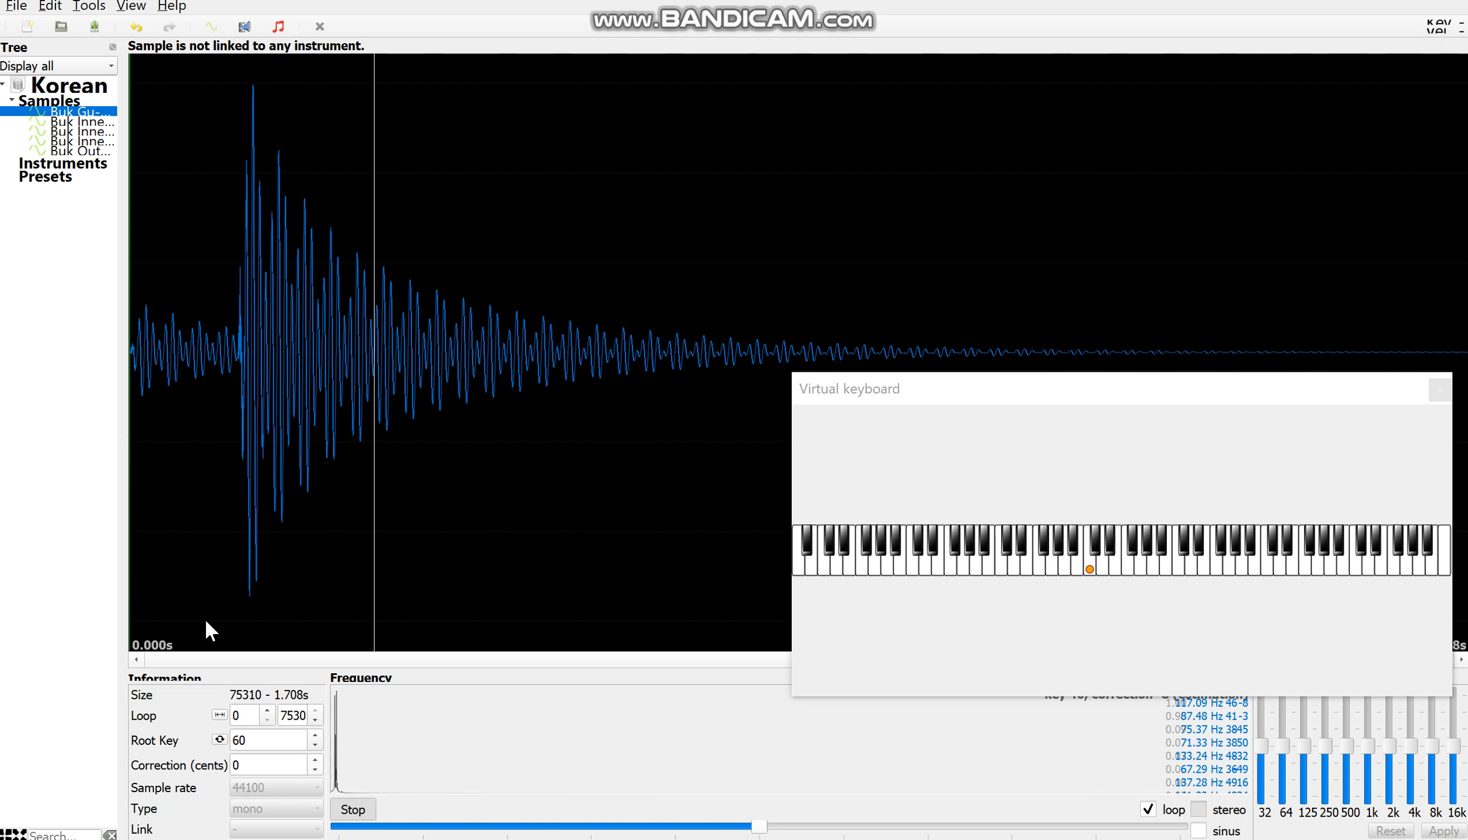
left_click(352, 807)
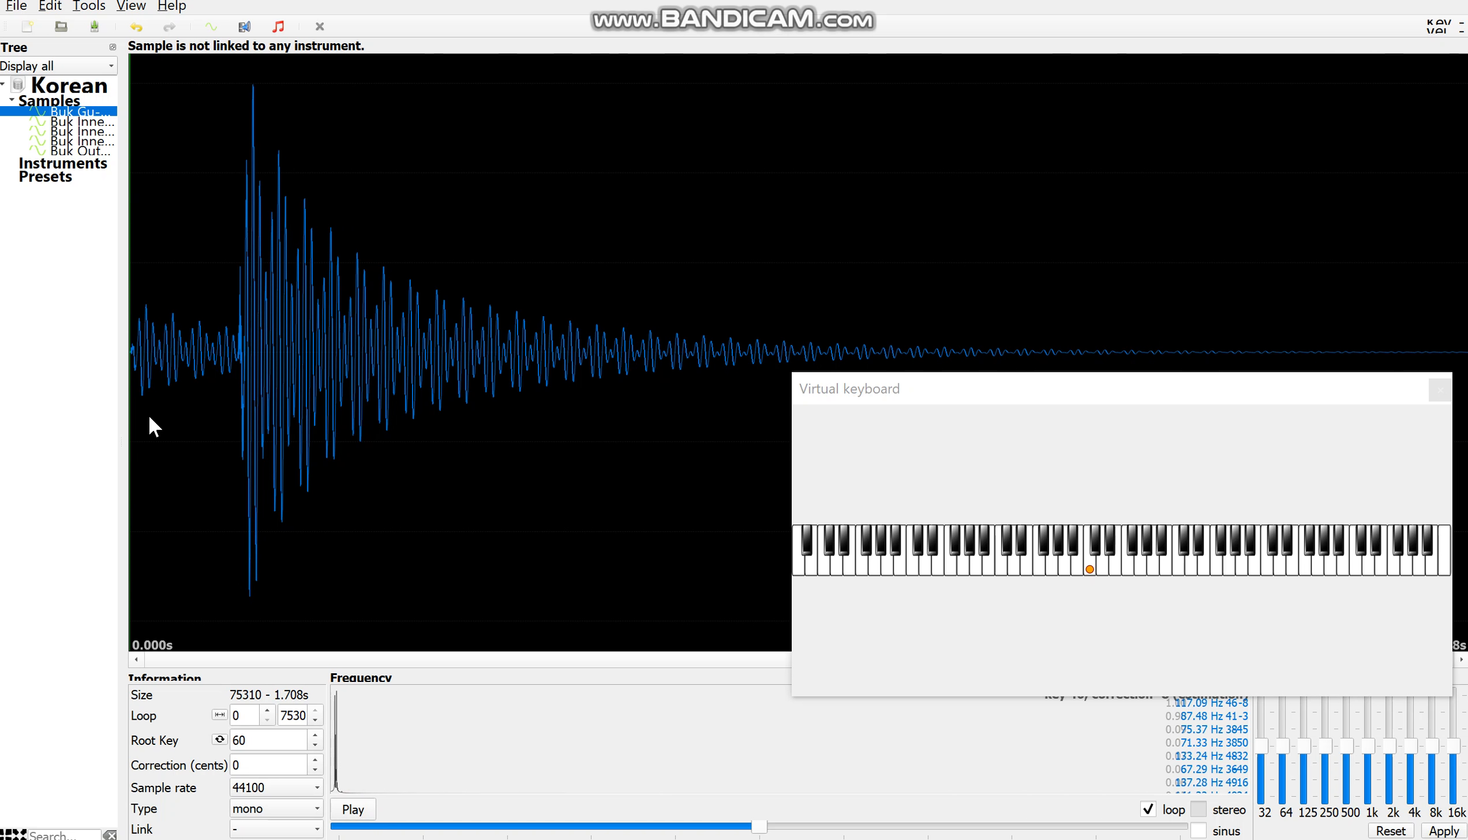
Move the Buk Gu-gung loop start to 6156, just before the main hit, and play the loop
left_click(127, 427)
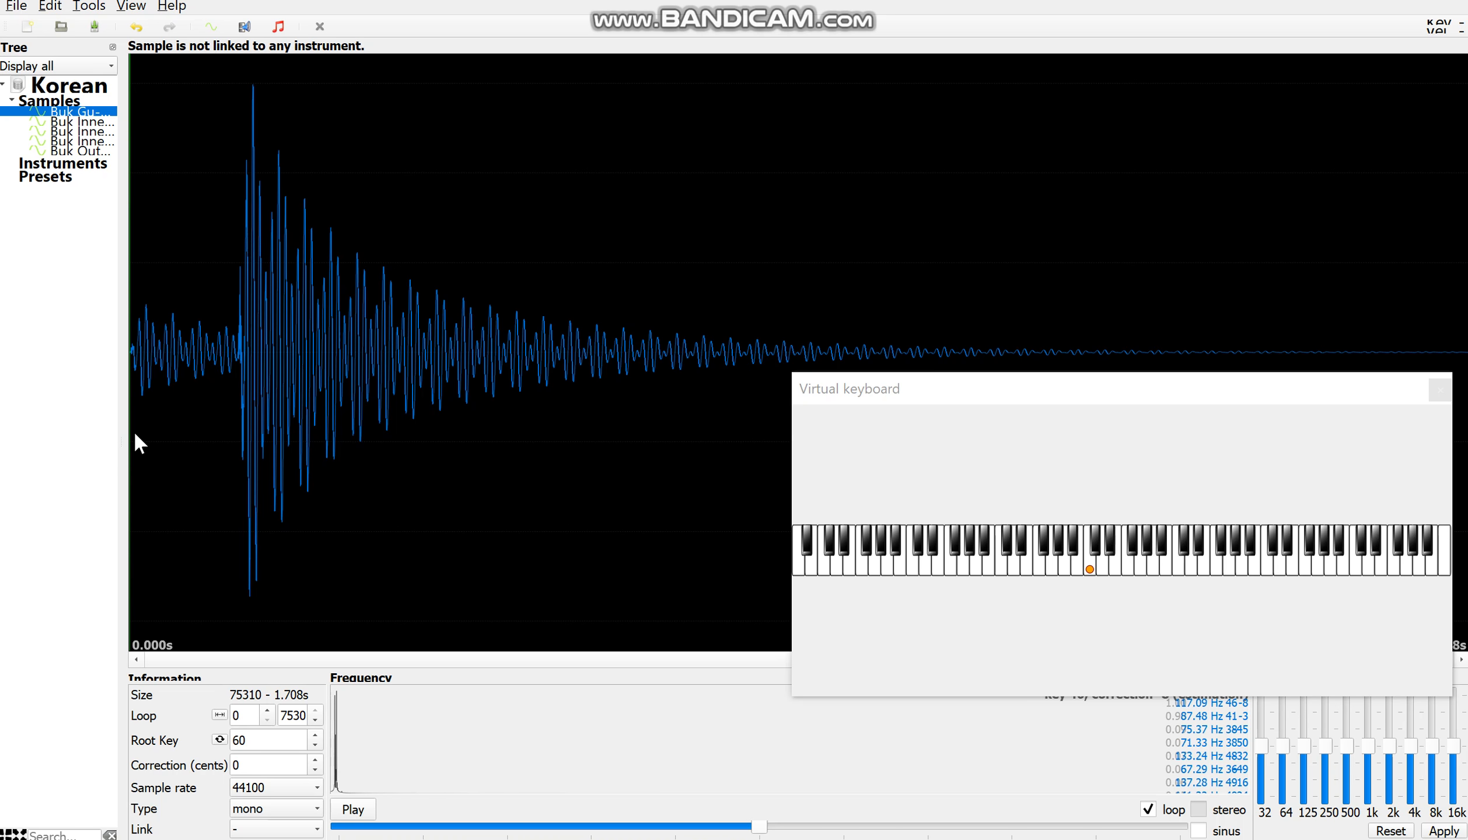
left_click_drag(129, 430, 236, 434)
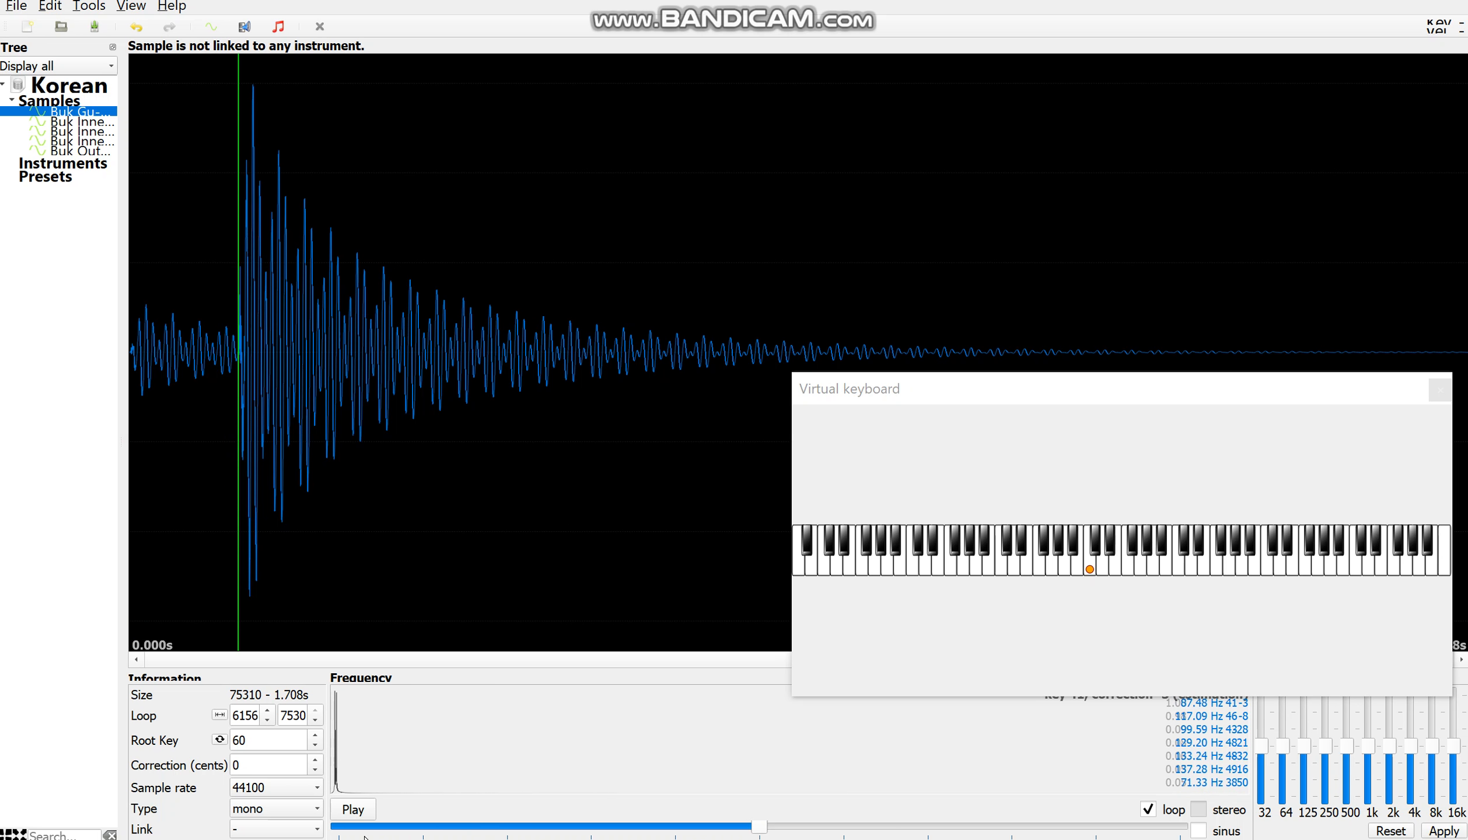
left_click(354, 815)
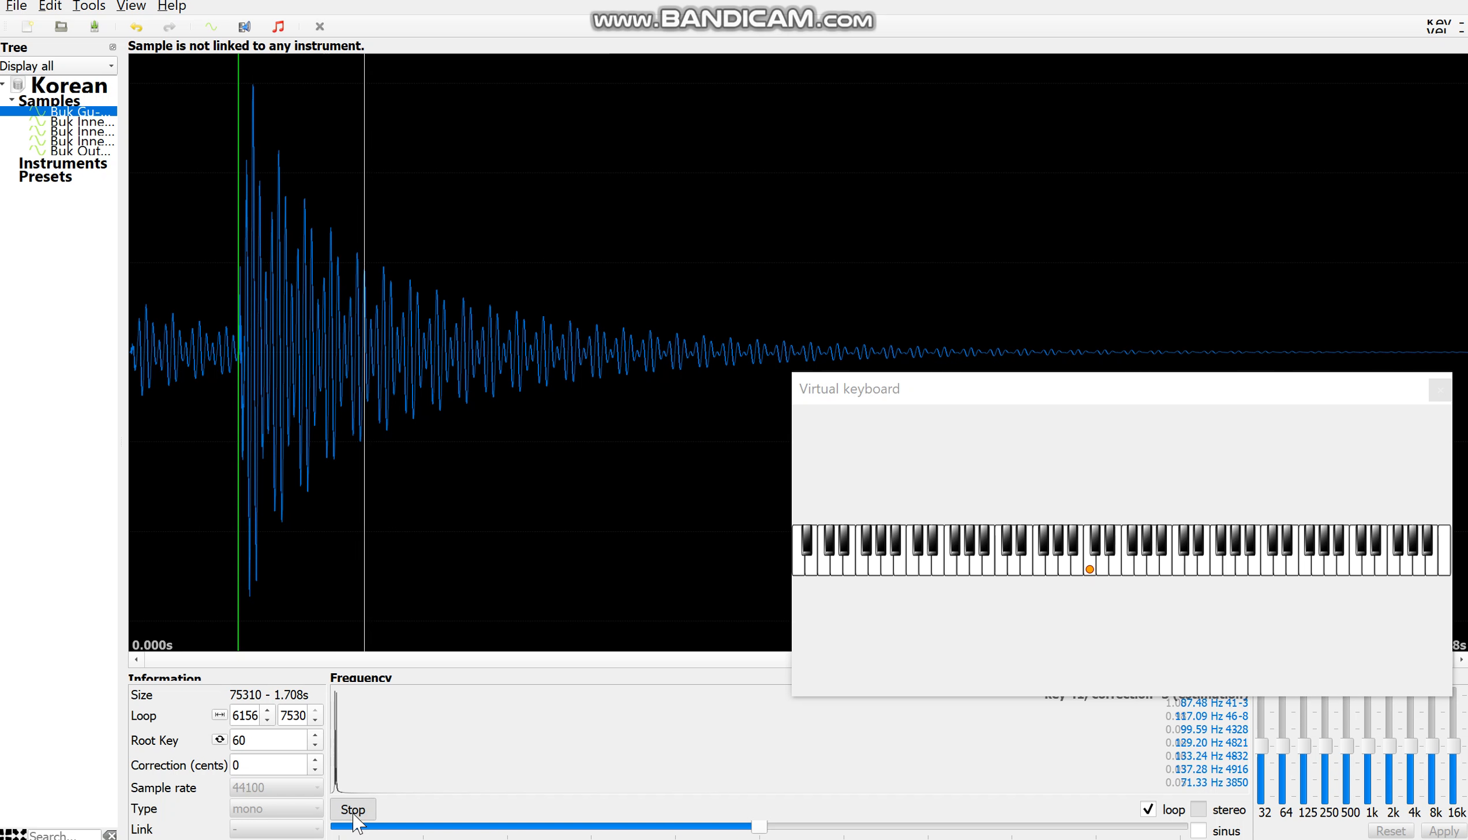
left_click(354, 812)
Undo the loop start changes, replay the full-length loop, and undo the loop on Buk Gu-gung
key("ctrl+z")
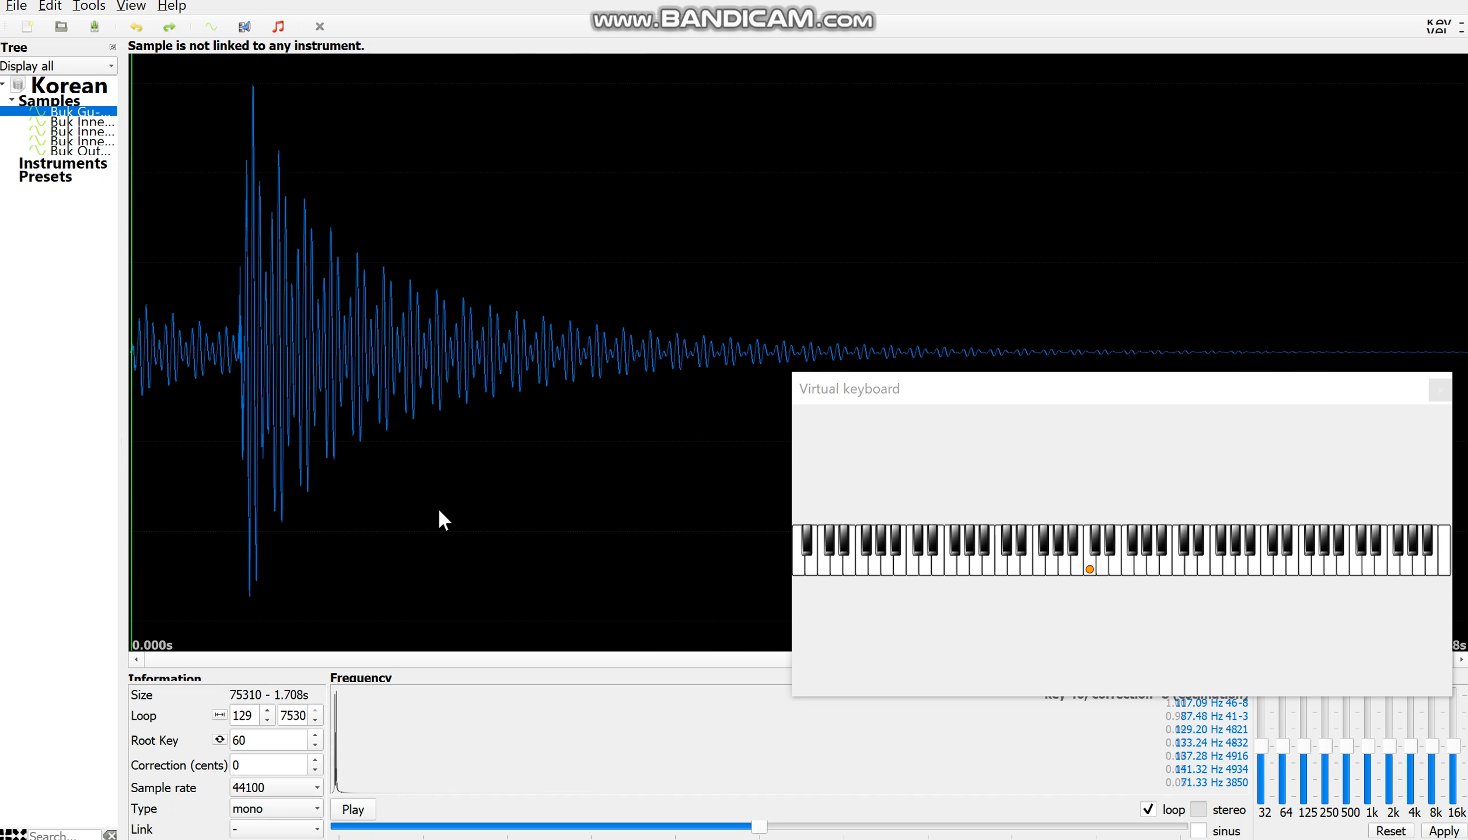
key("ctrl+z")
left_click(359, 808)
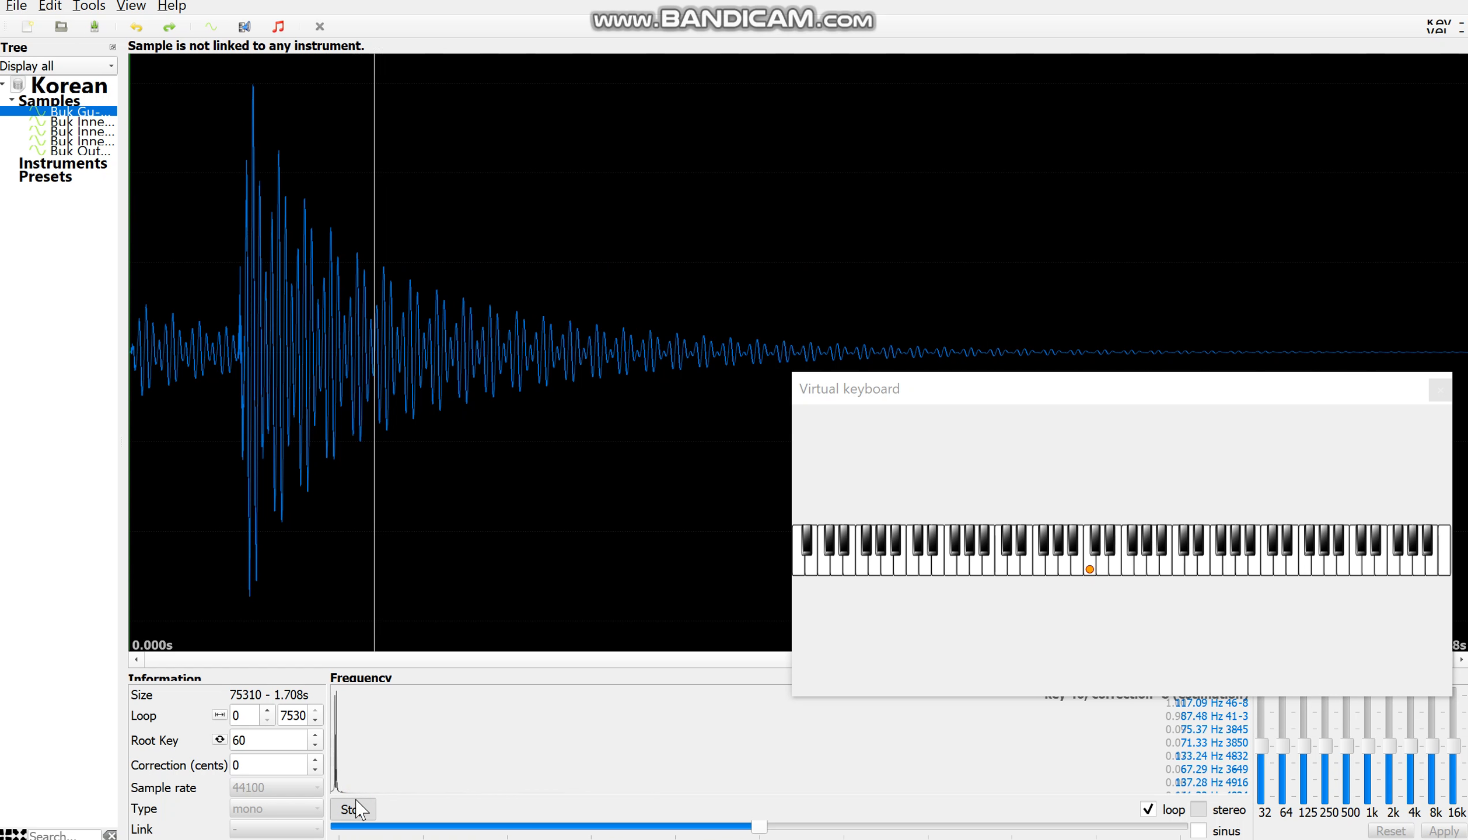
left_click(357, 811)
key("ctrl+z")
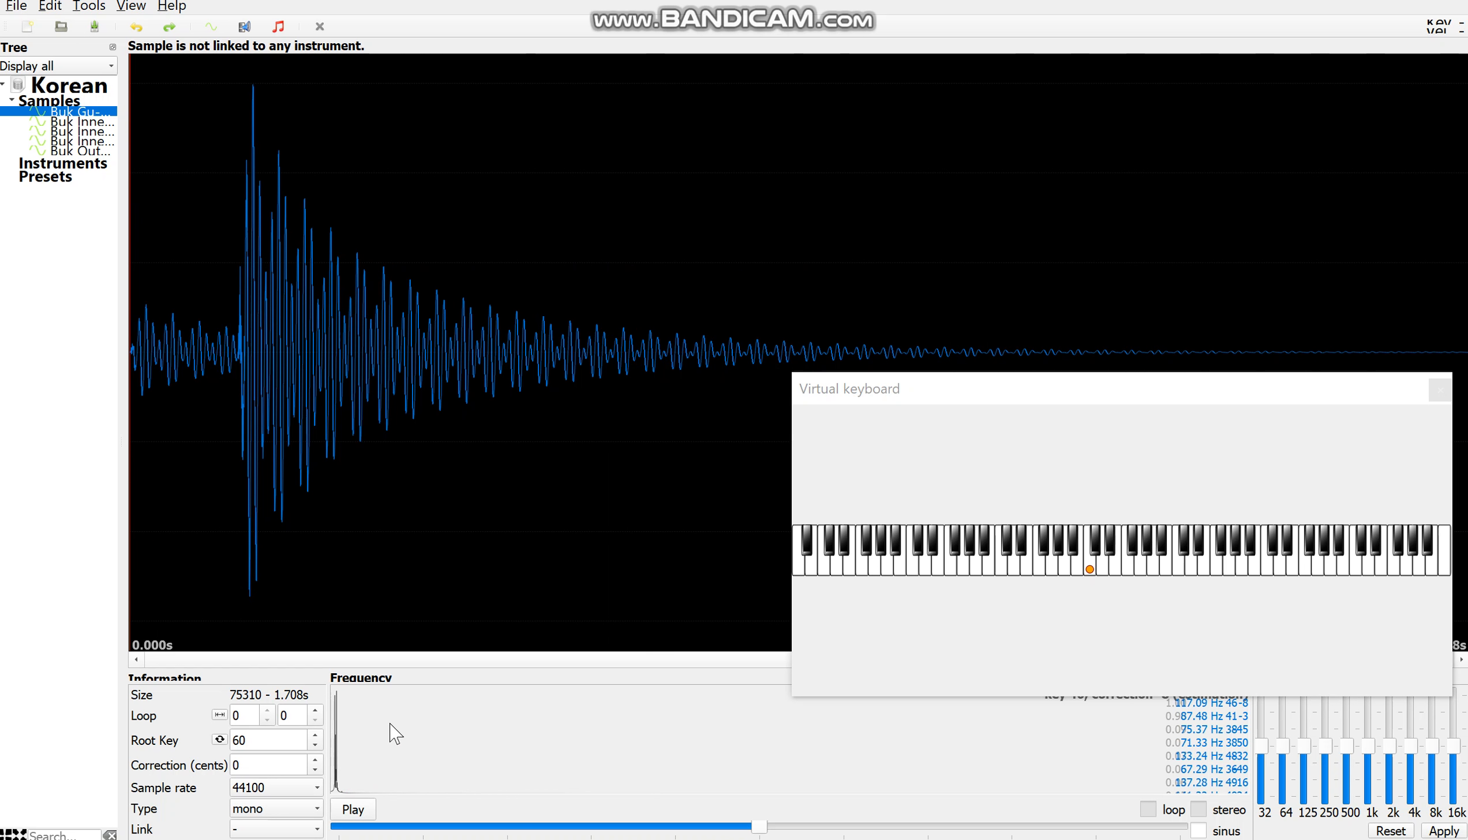
Play Buk Gu-gung without a loop and view the waveforms of the first two Buk Inner samples
left_click(353, 811)
left_click(61, 121)
left_click(67, 132)
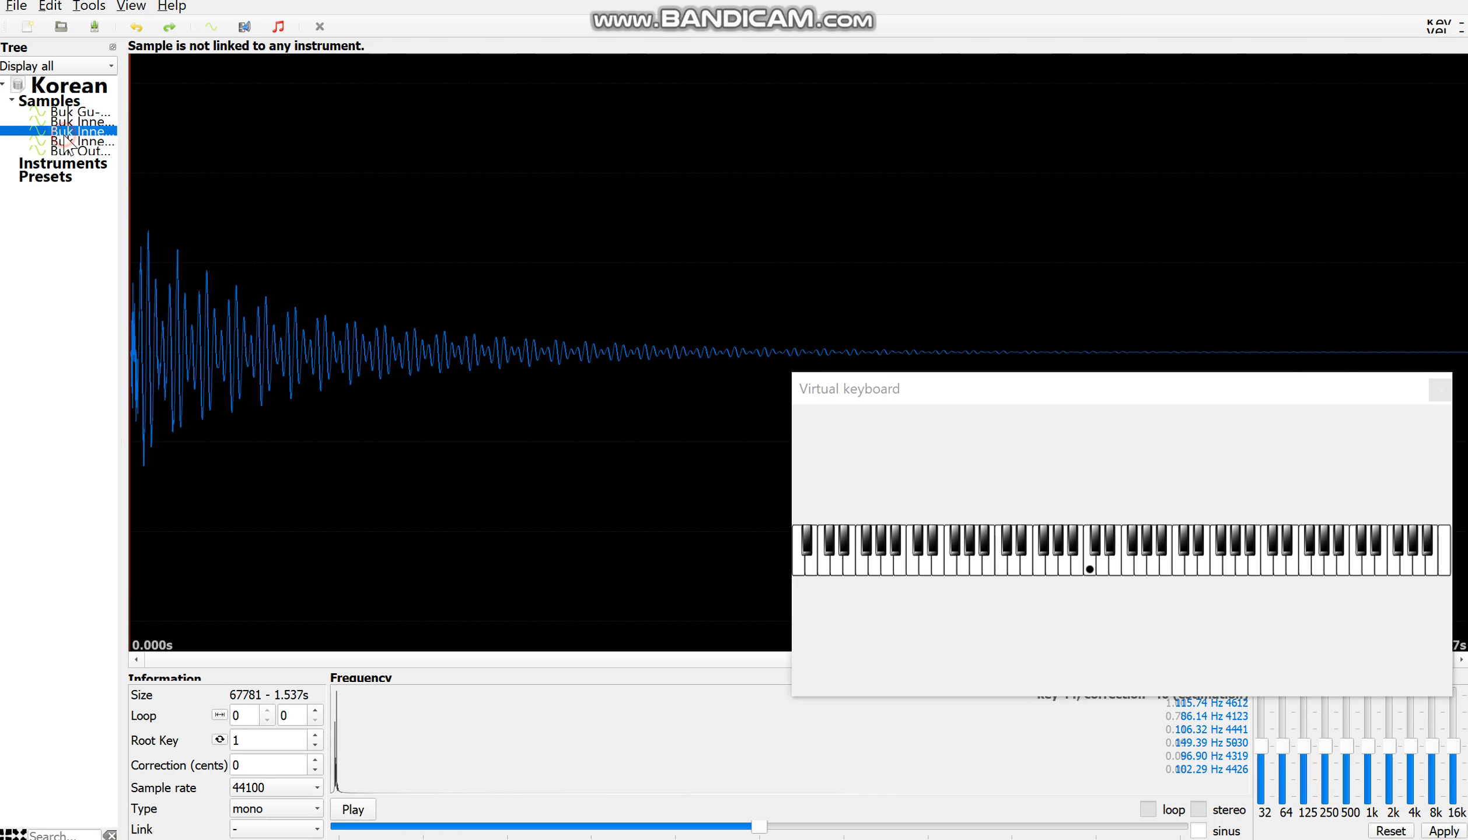
Apply the estimated root key 46 and correction -8 to Buk Gu-gung, and move the virtual keyboard off the frequency estimate
left_click(69, 111)
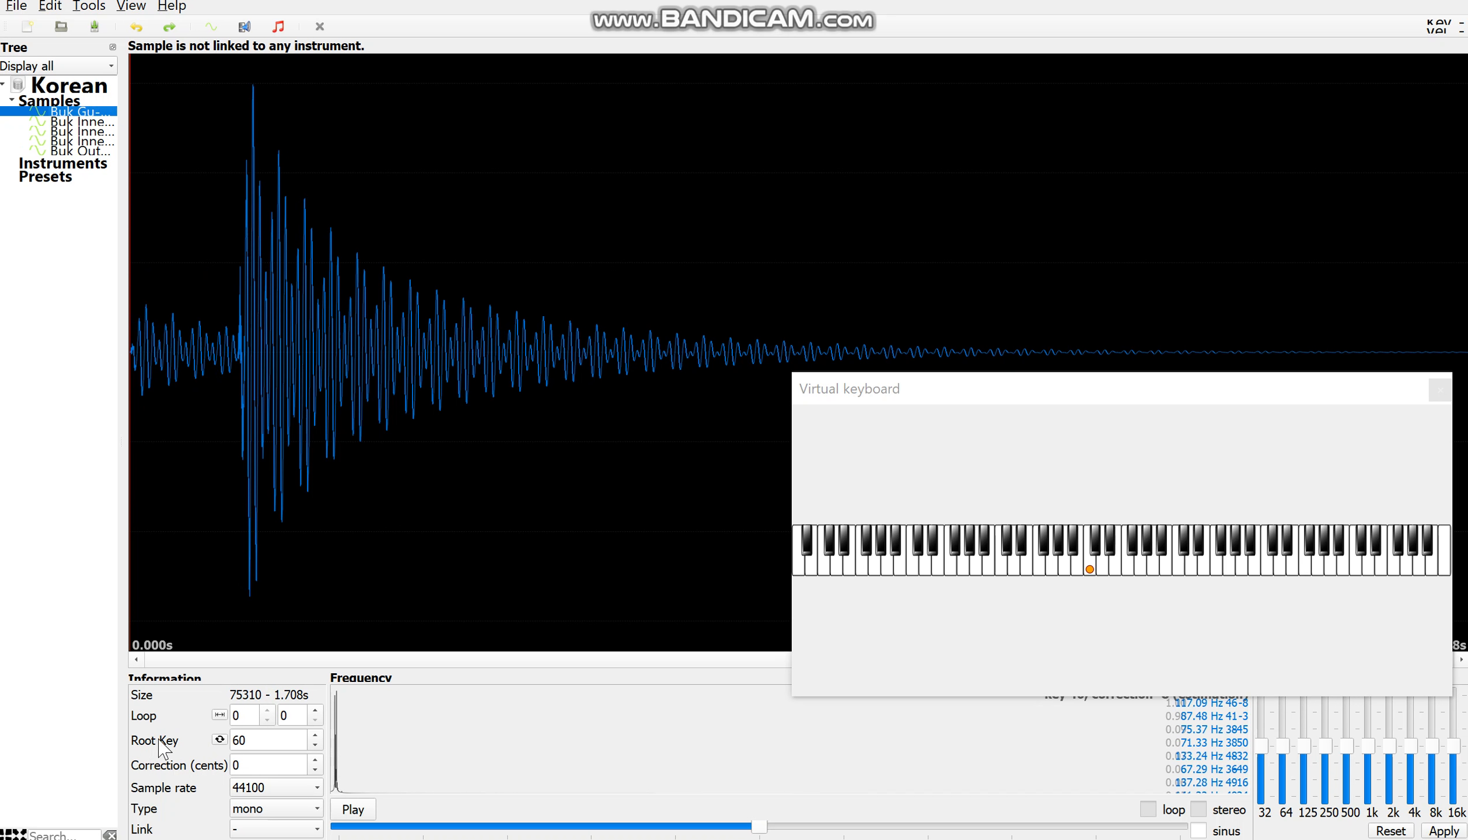
left_click(219, 740)
left_click_drag(1072, 388, 649, 180)
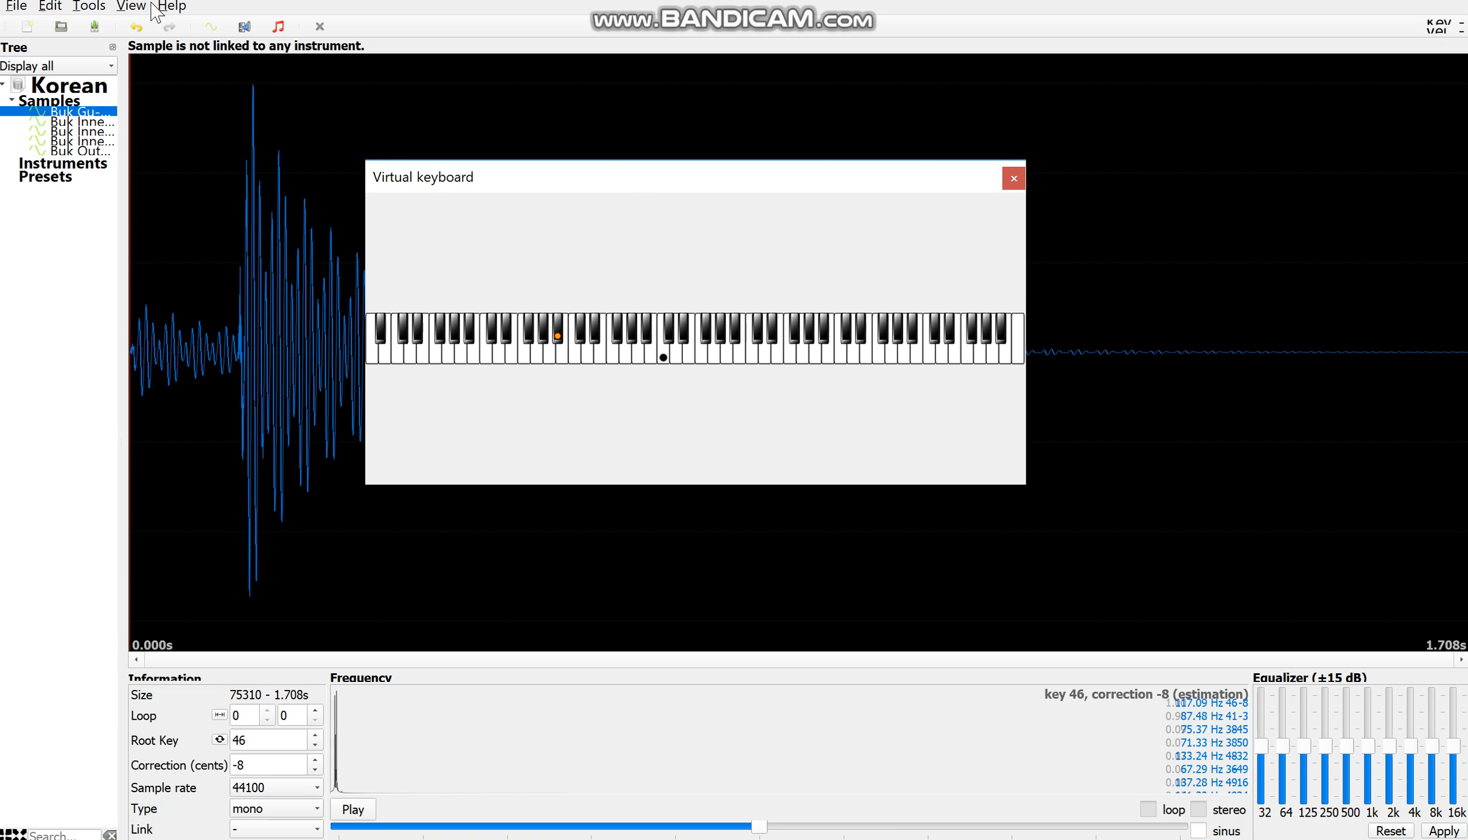
Look through the keyboard display options, reposition the virtual keyboard, and play the marked root key 46 on it twice
left_click(89, 7)
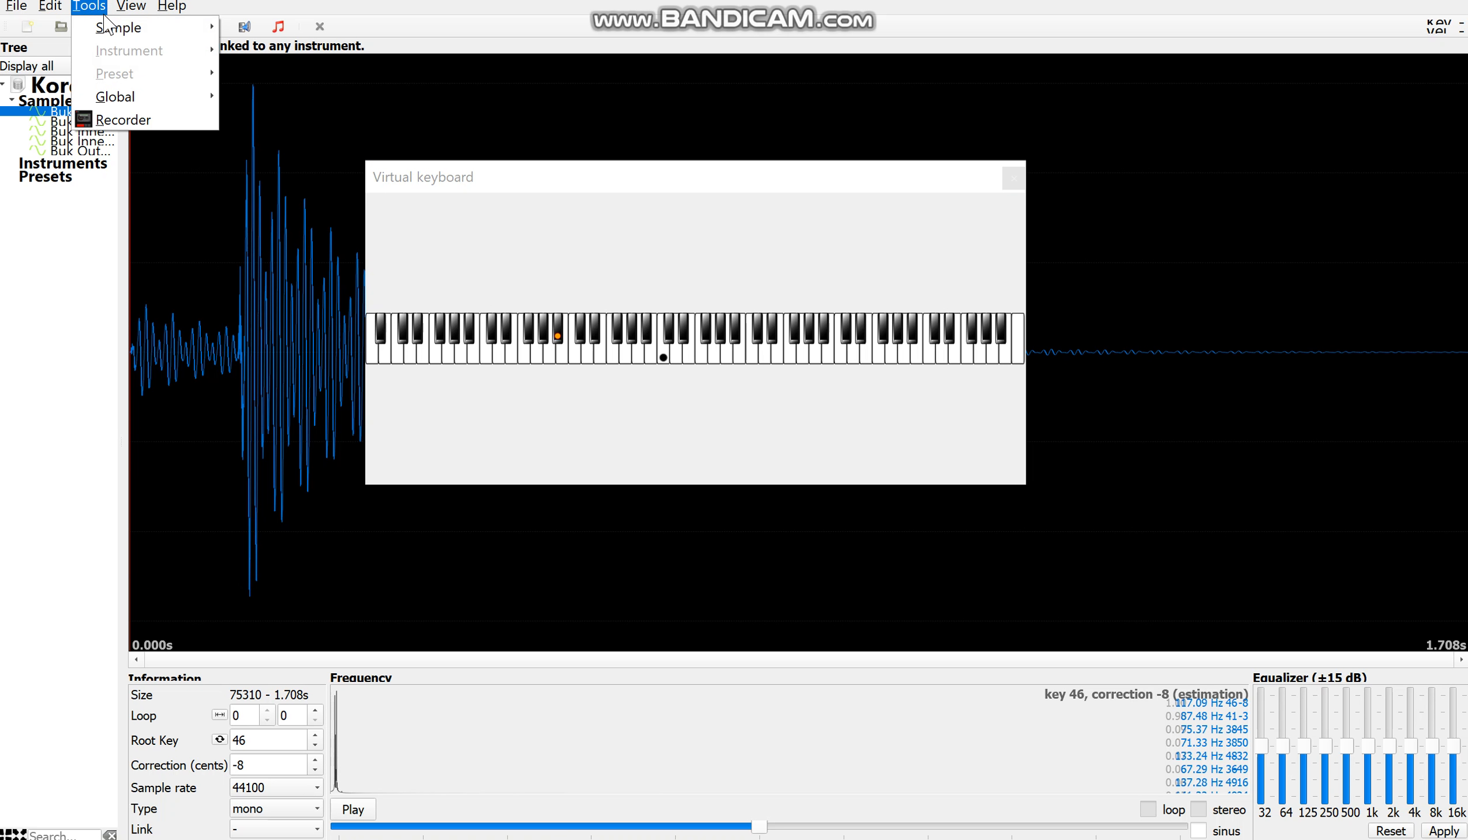
mouse_move(121, 7)
mouse_move(162, 75)
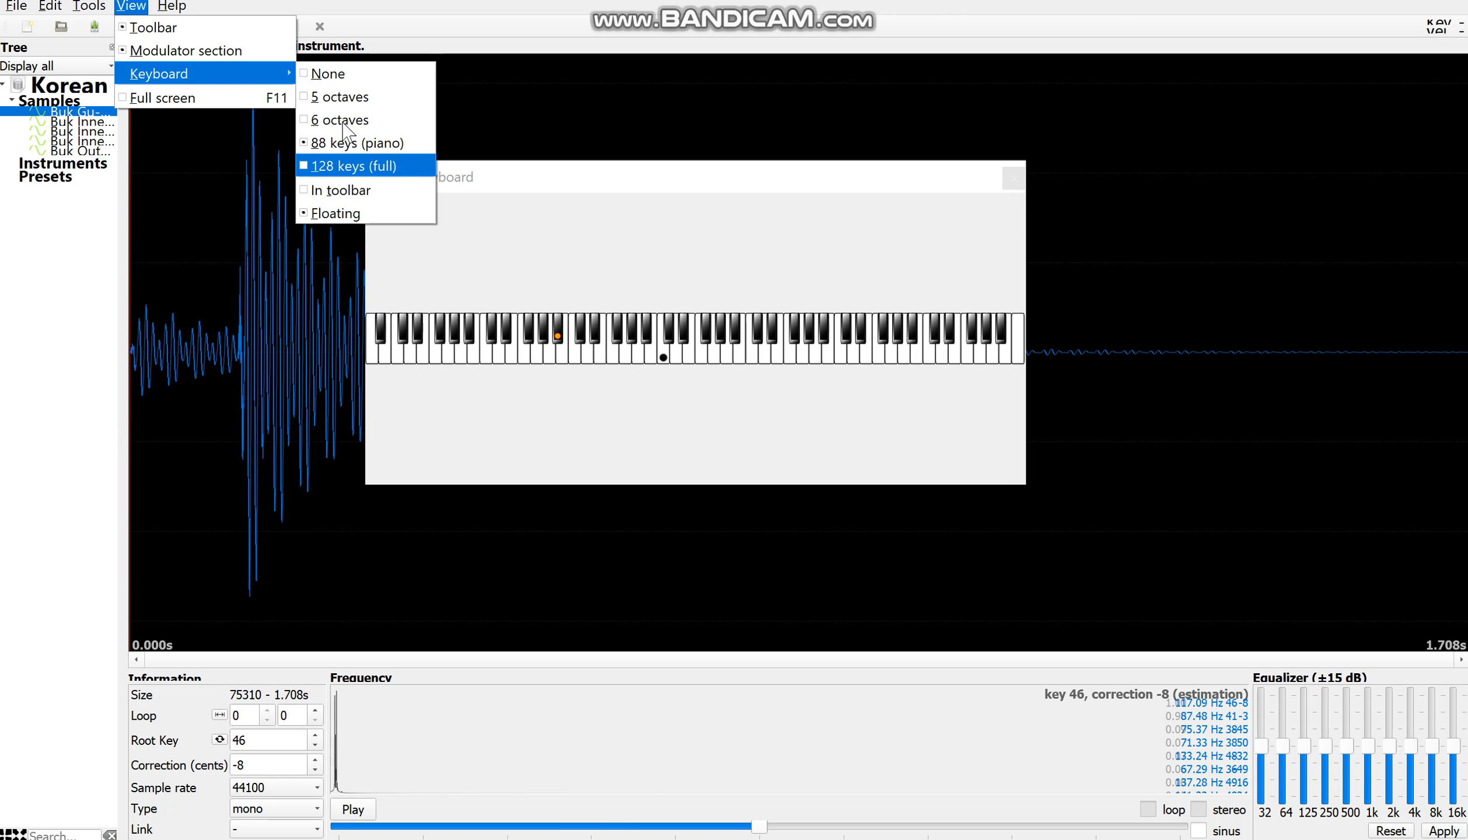
left_click(133, 5)
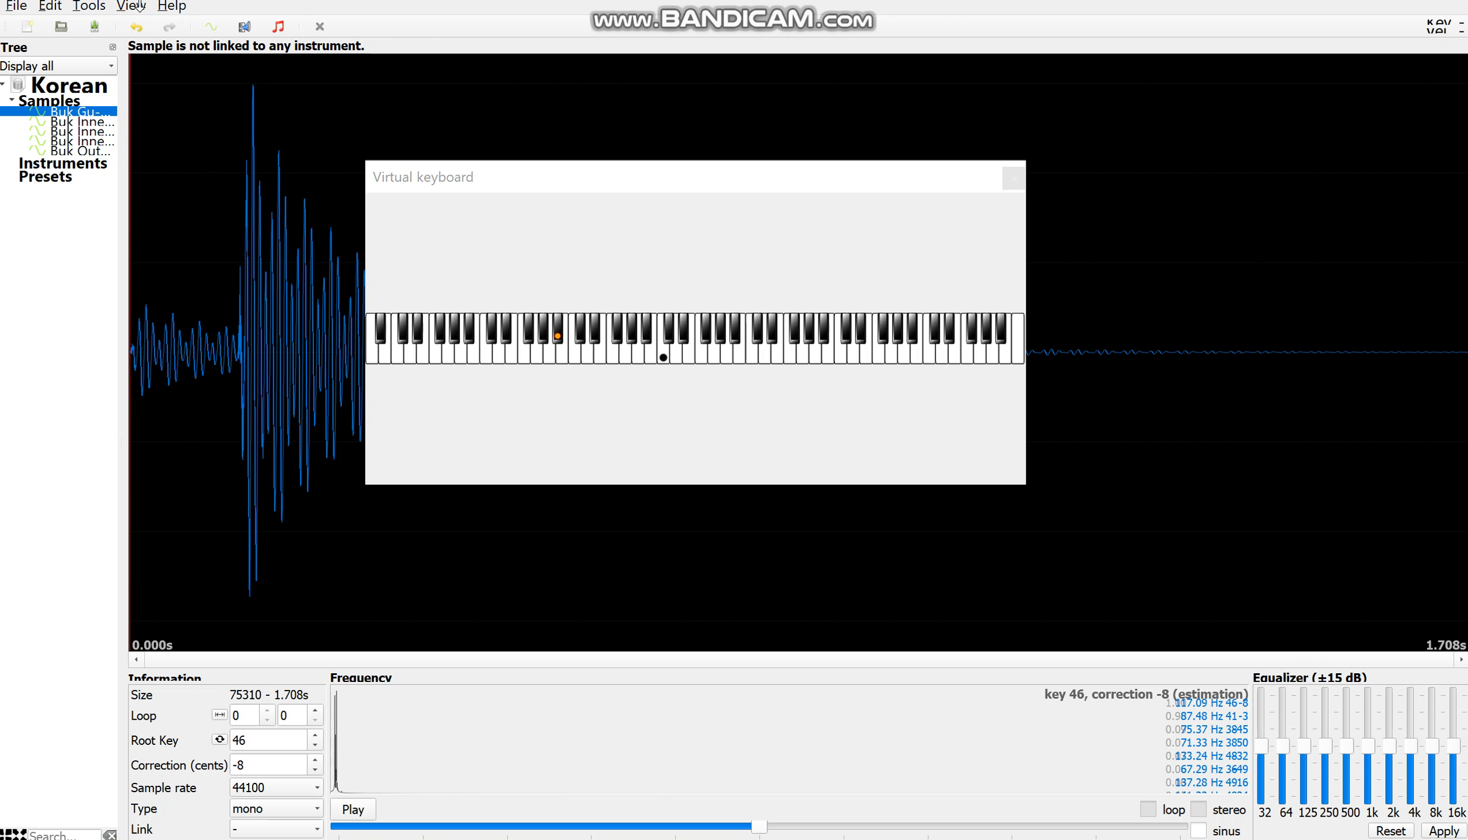
left_click_drag(607, 190, 934, 198)
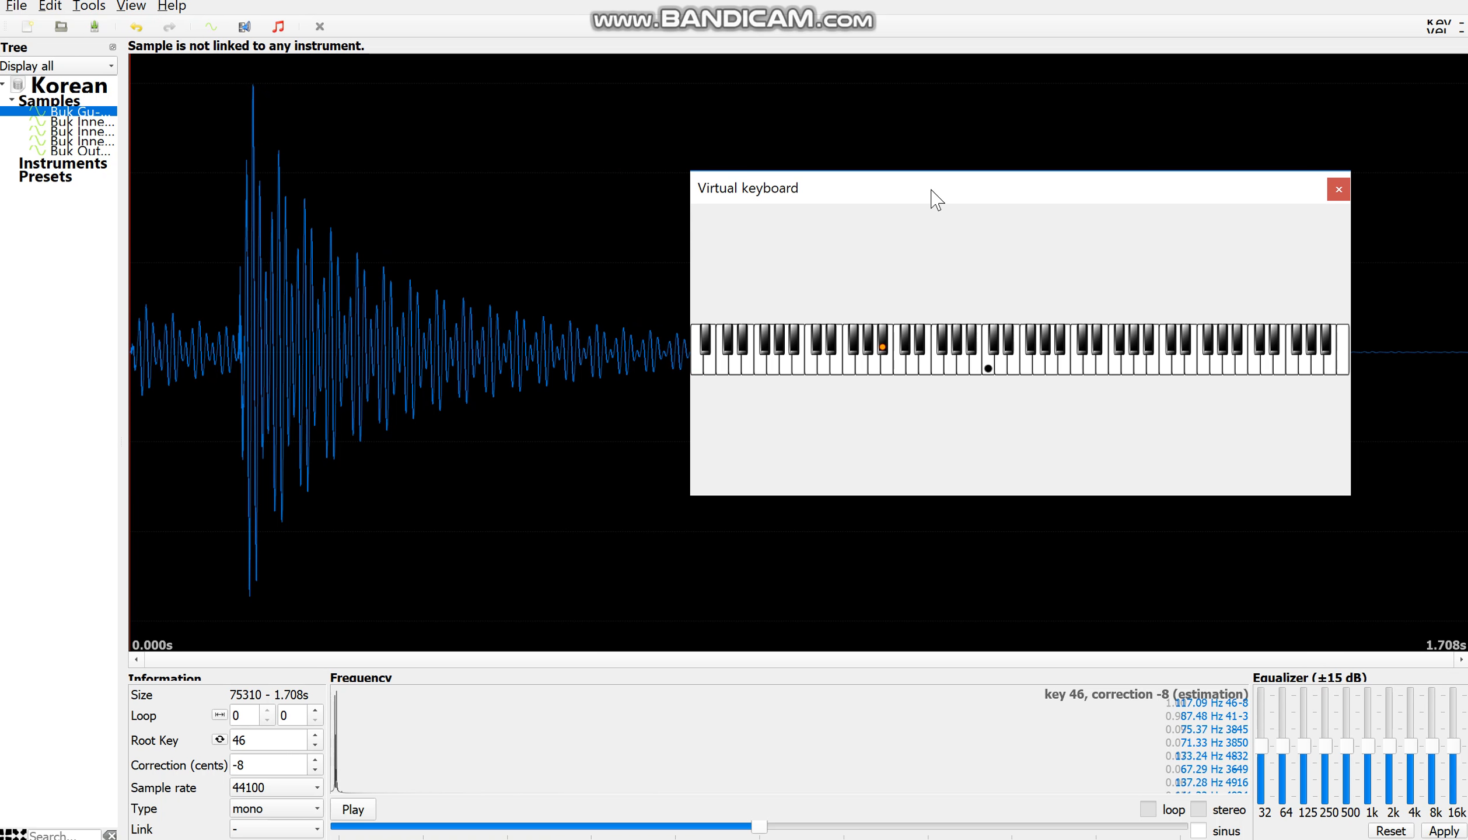
left_click(883, 349)
left_click(883, 349)
Apply the estimated root key and correction to the other four Buk samples in tree order: 46/12, 44/-40, 46/-8 and 41/10
left_click(98, 121)
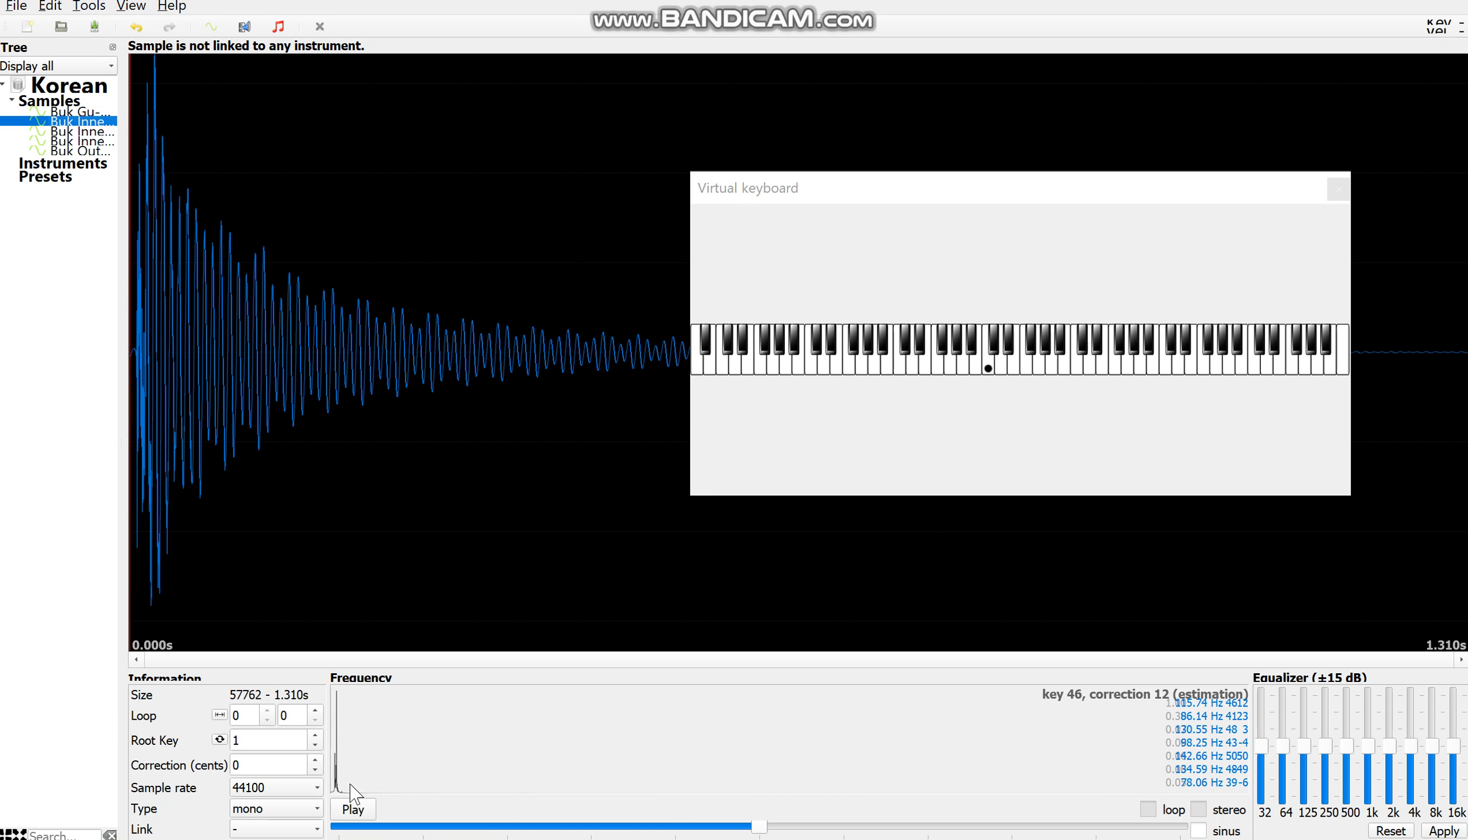
left_click(220, 740)
left_click(79, 131)
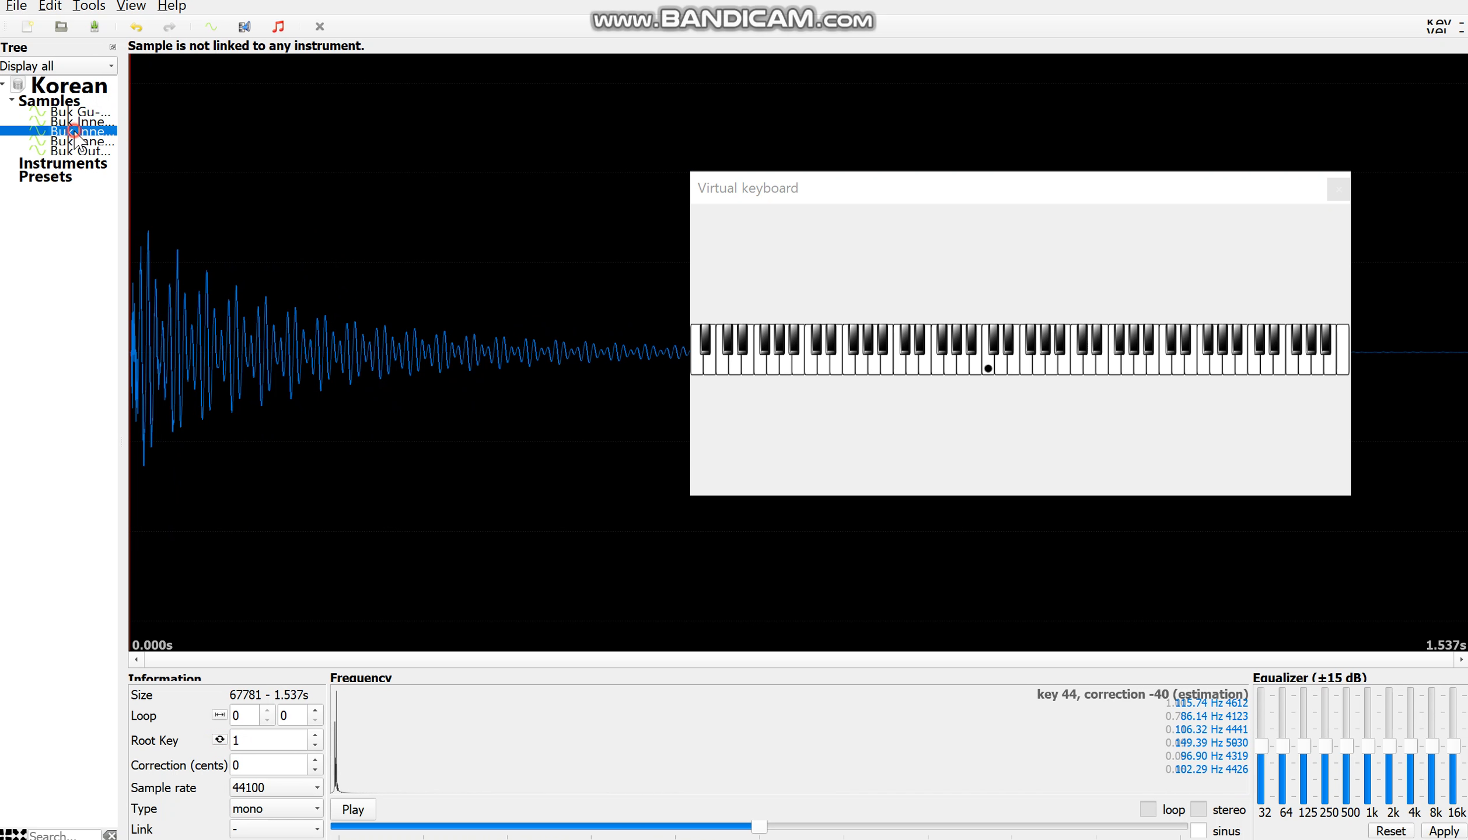
left_click(219, 740)
left_click(102, 141)
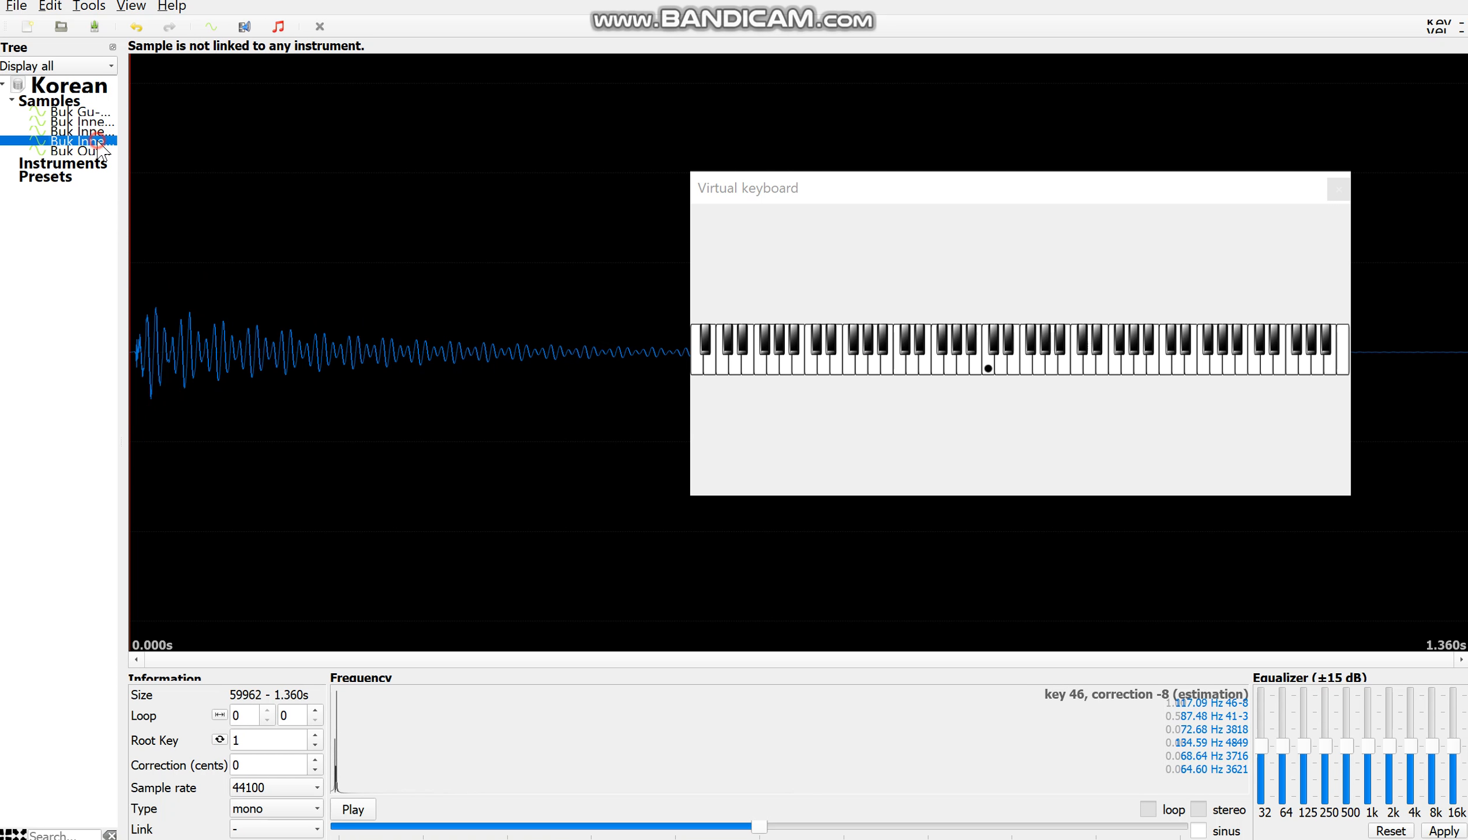
left_click(218, 743)
left_click(82, 151)
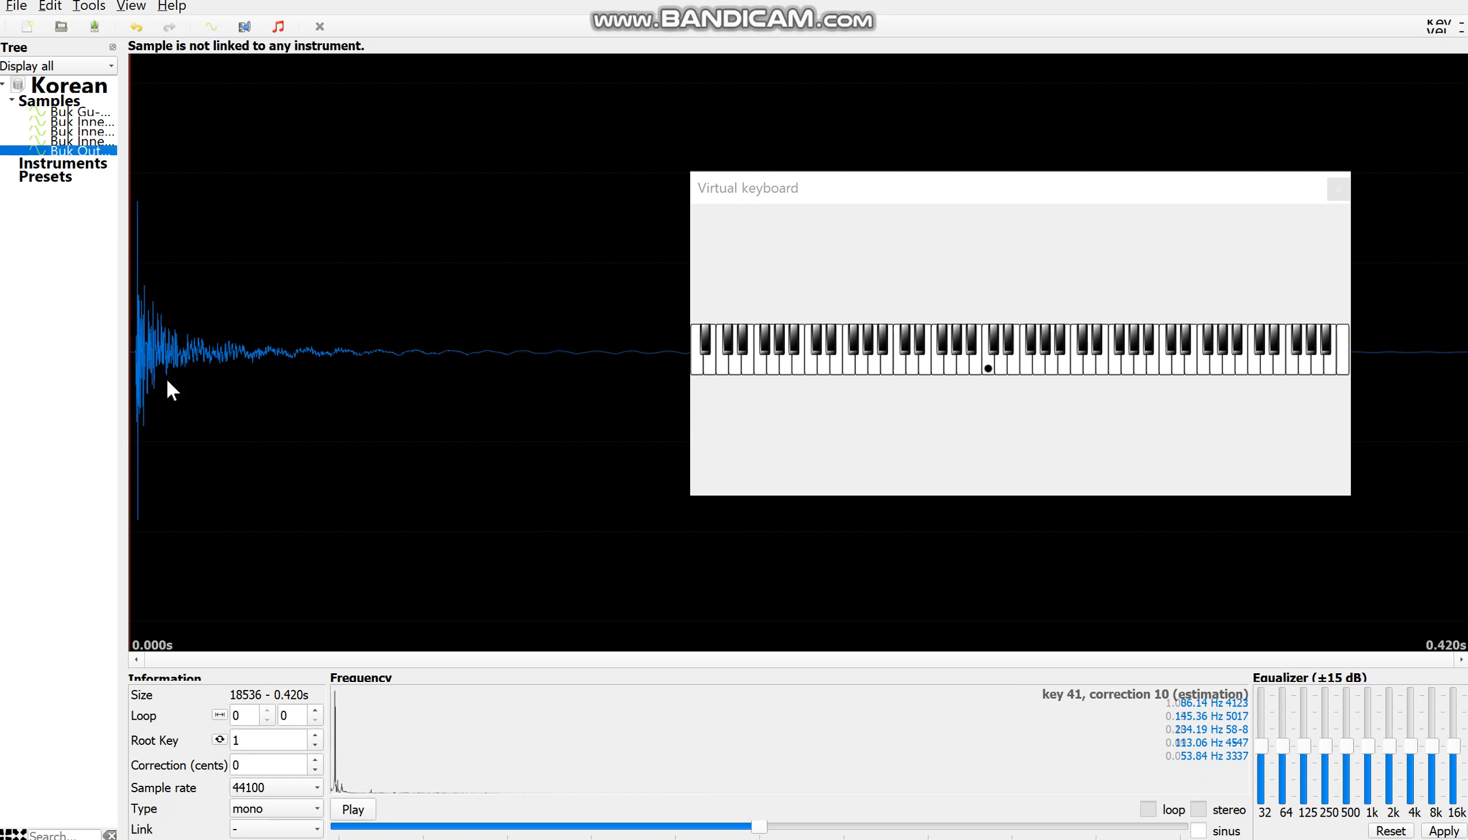
left_click(220, 740)
Create a new instrument named Buk and widen the Global column of its parameter table
right_click(96, 167)
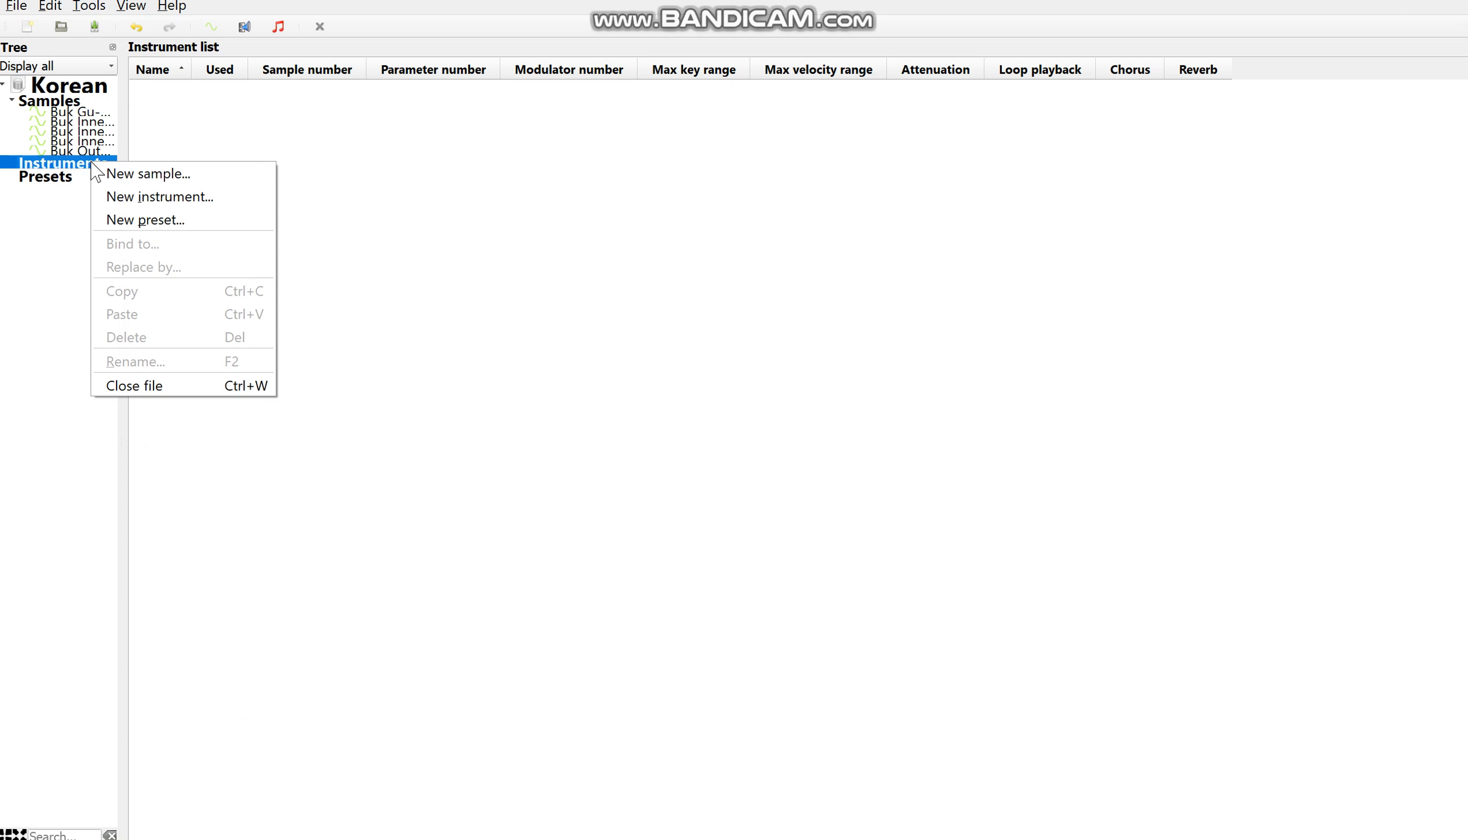
left_click(143, 198)
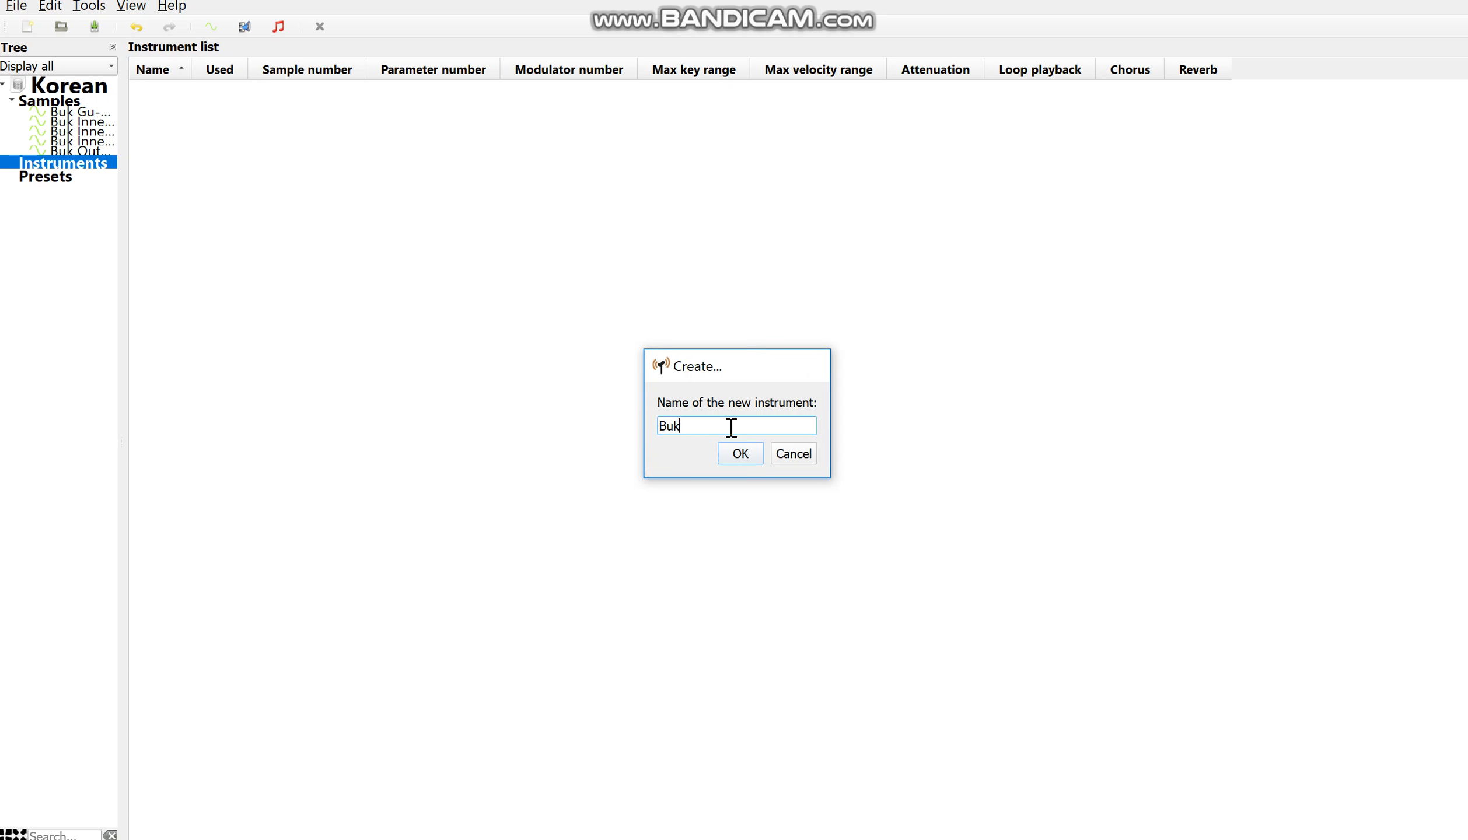
type("Buk")
key("Return")
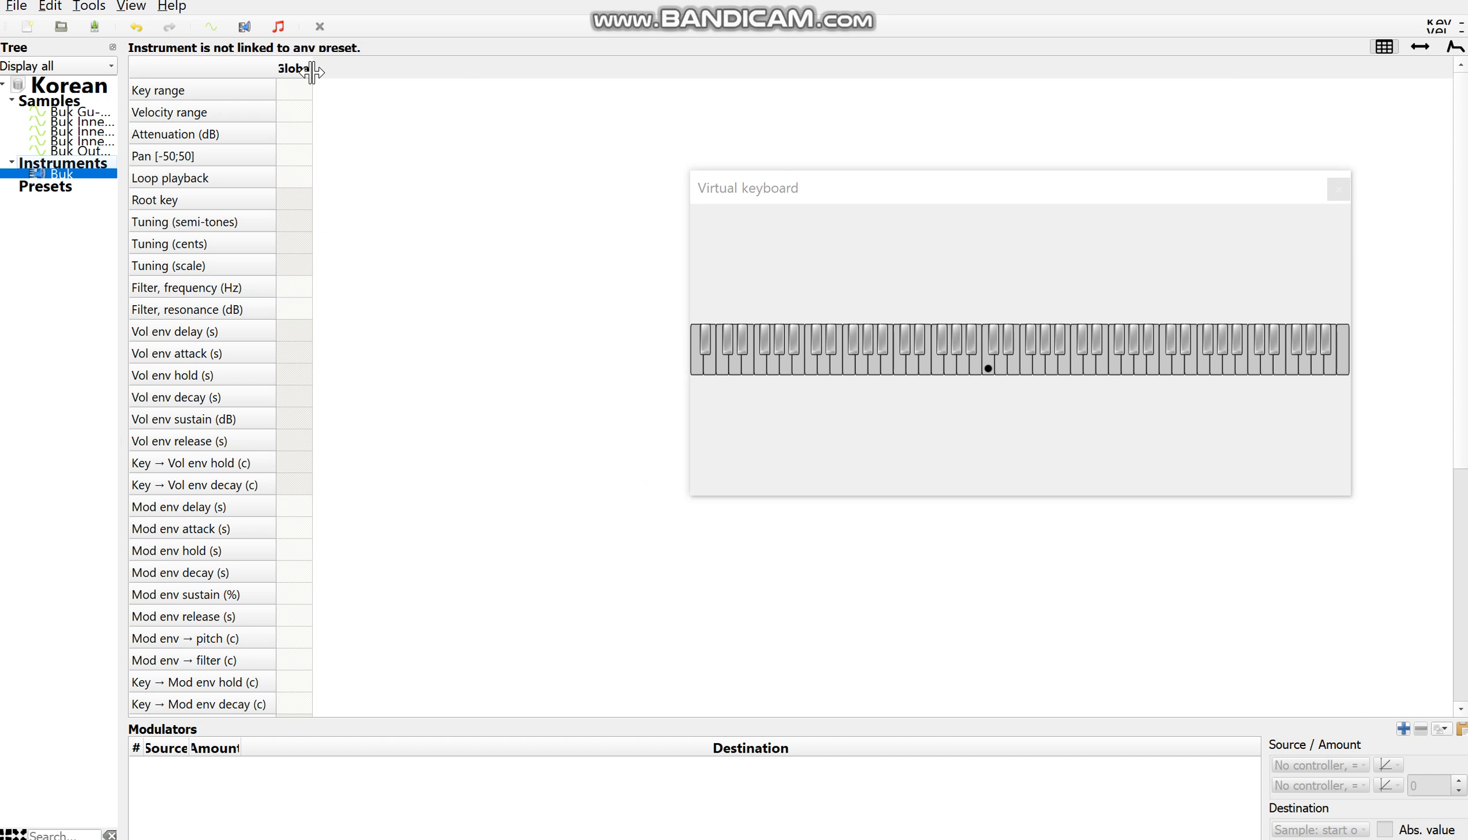
left_click_drag(313, 73, 345, 73)
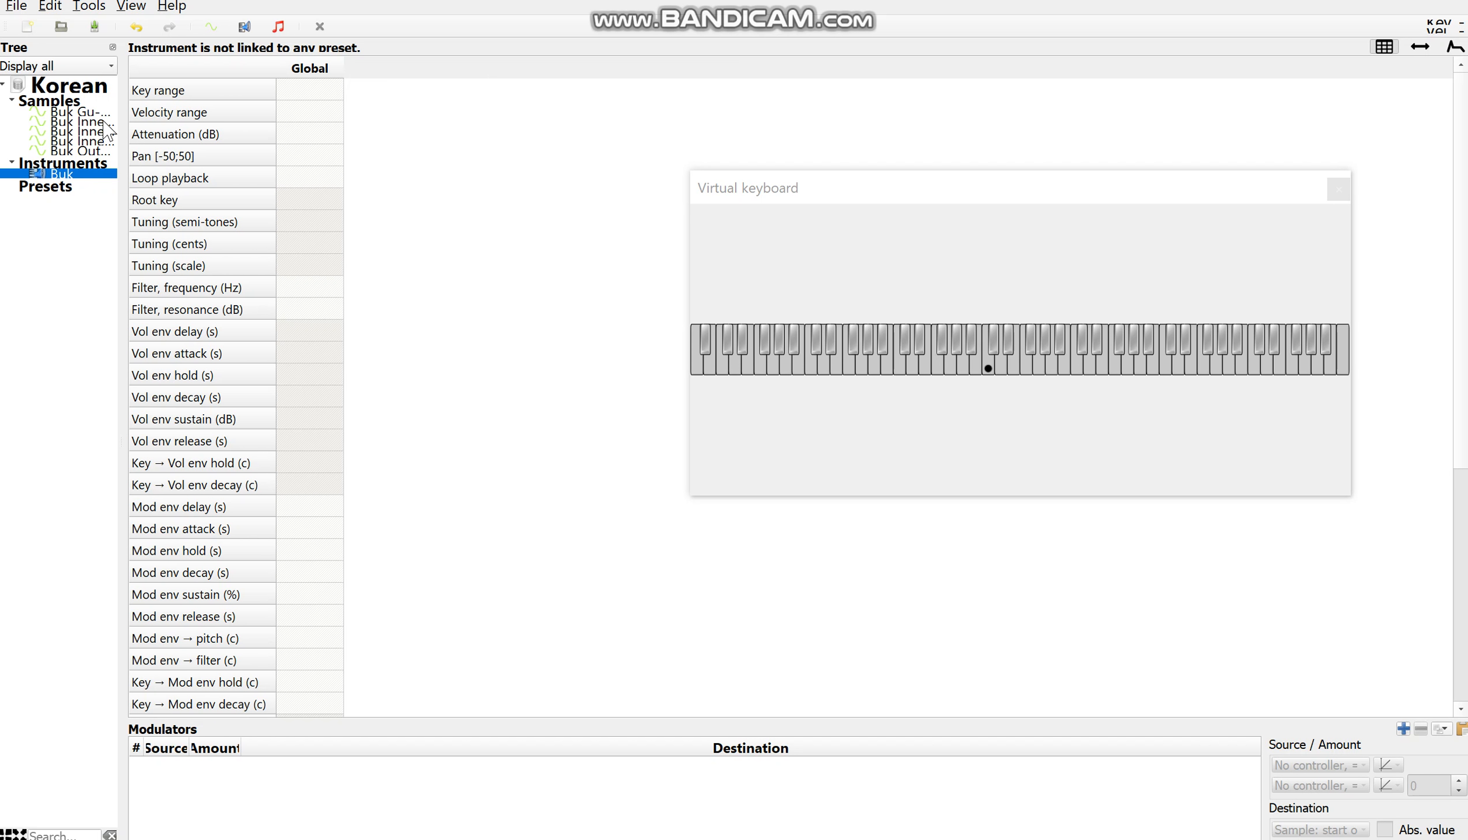
Bind all five Buk samples to the Buk instrument, enlarging the instrument list before choosing it
left_click(93, 152)
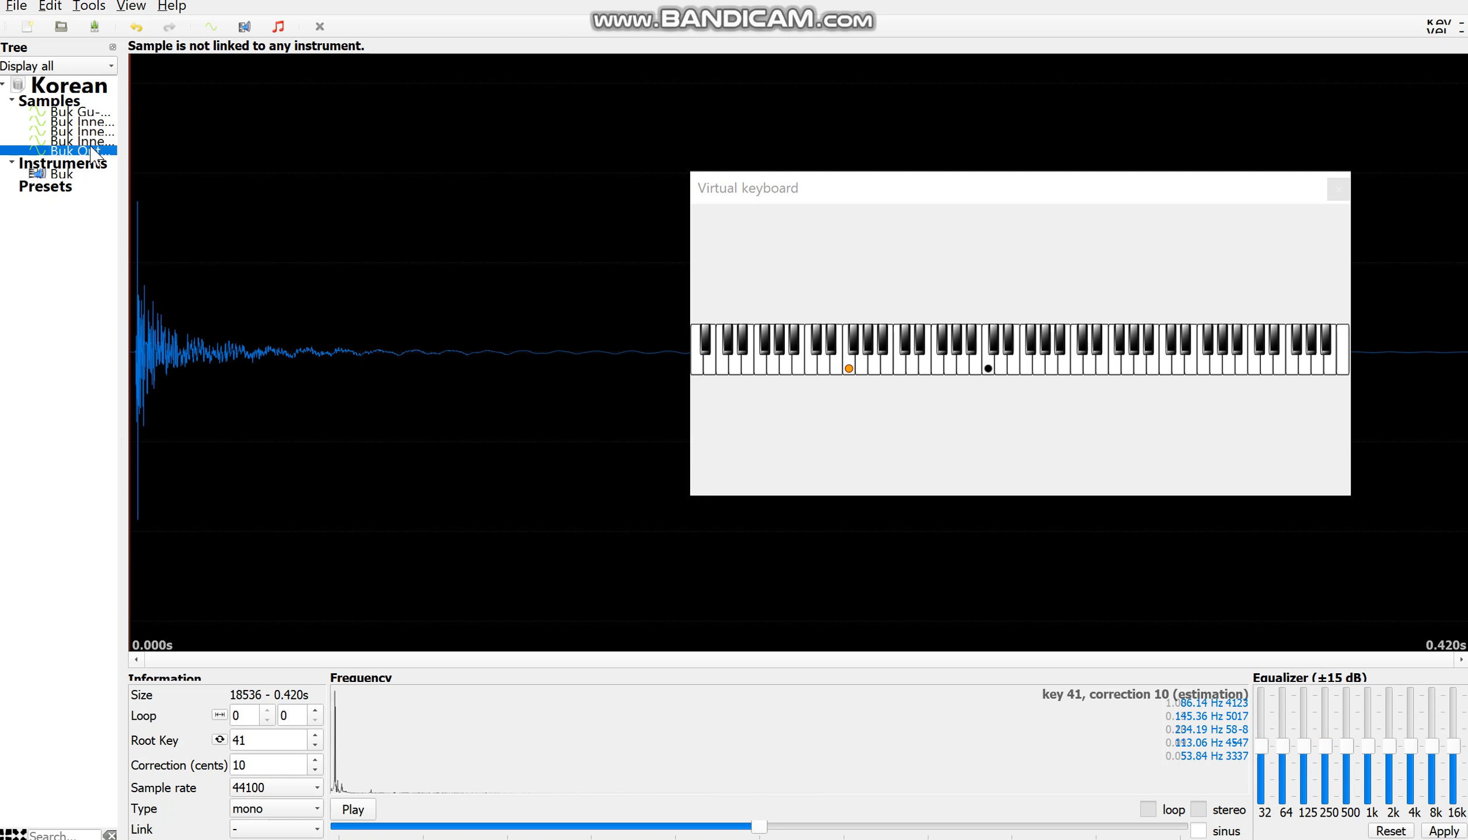
left_click(82, 113, "shift")
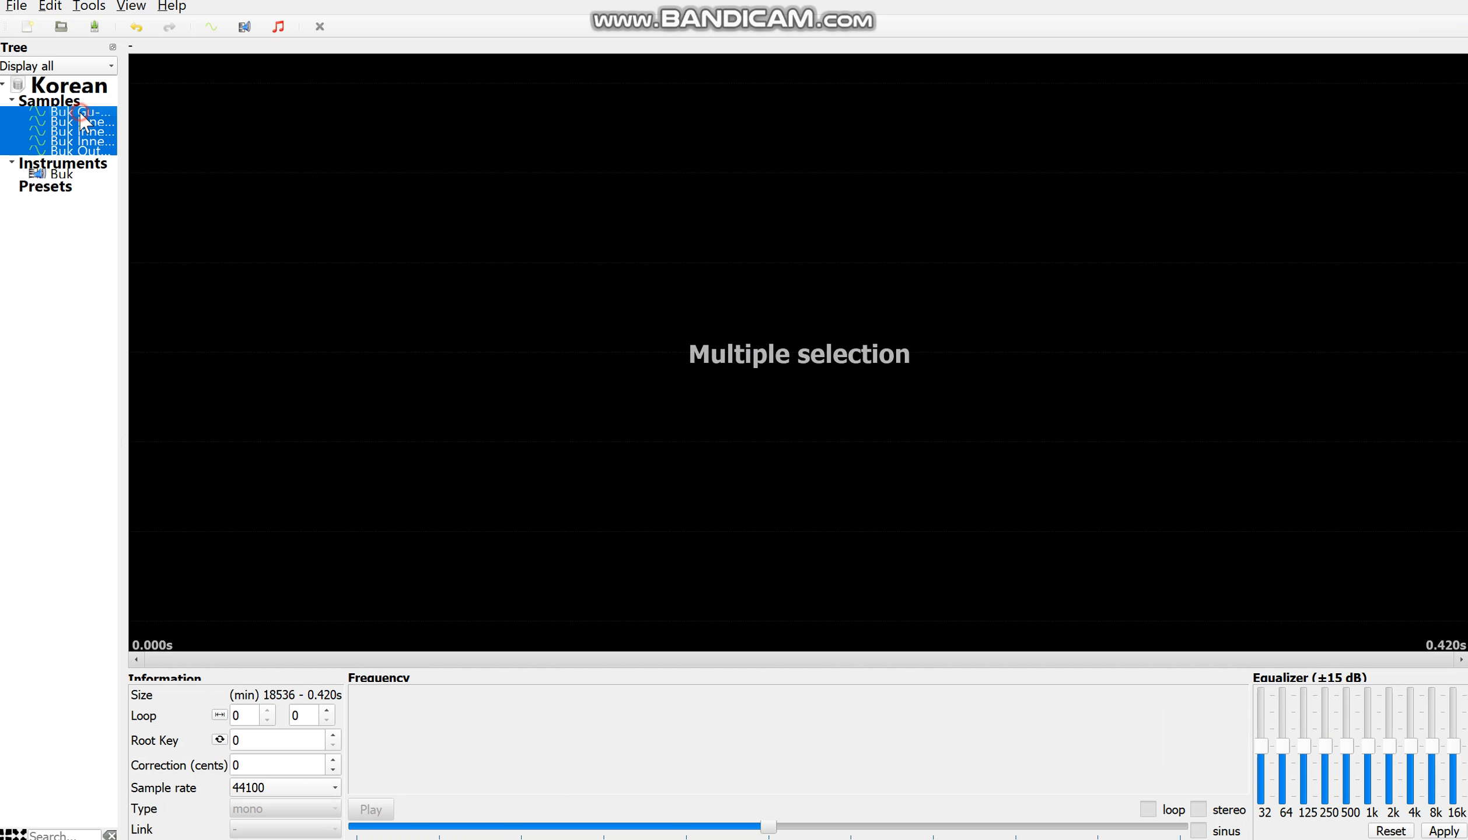
right_click(80, 113)
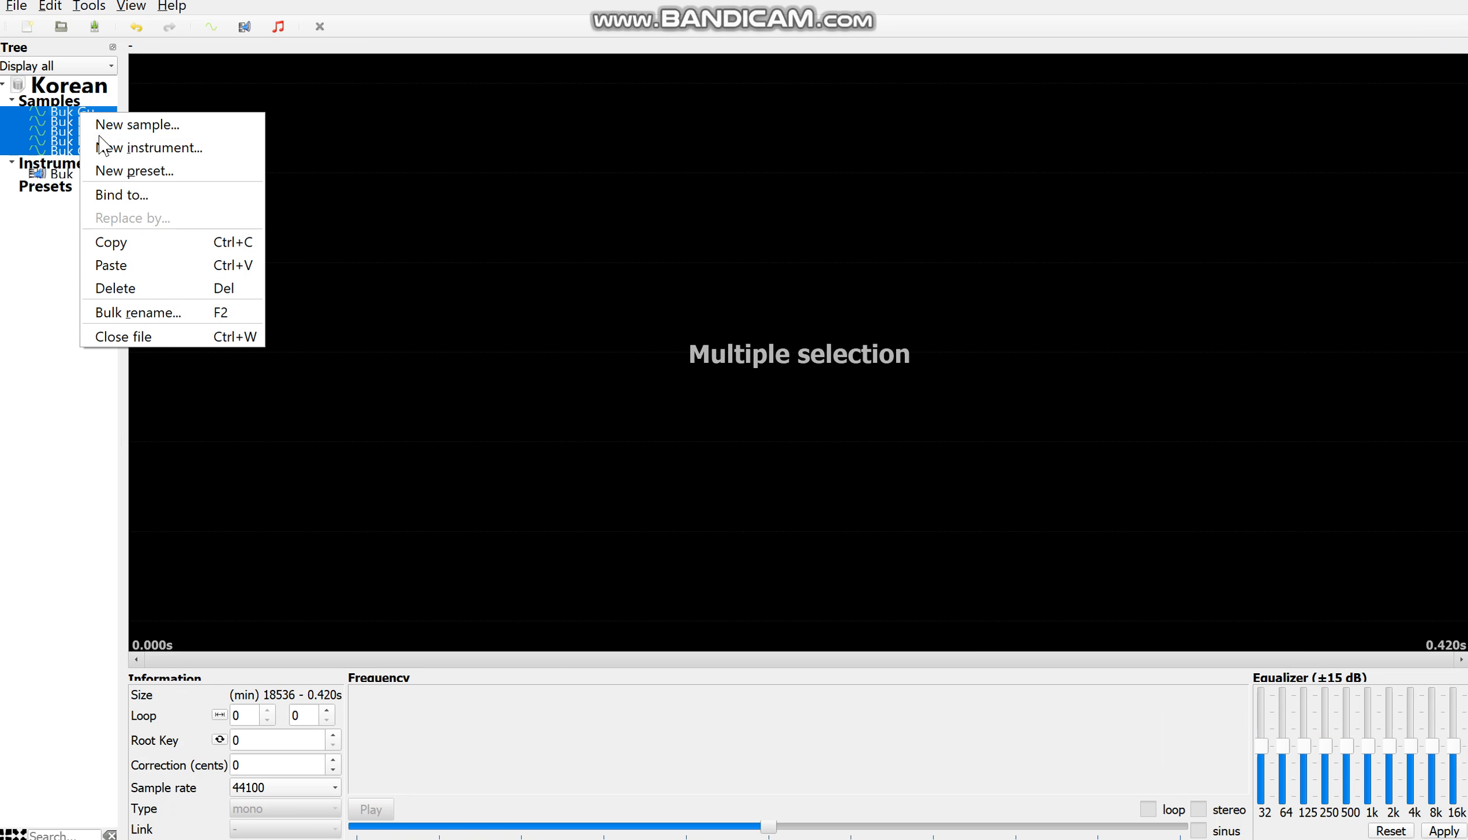
left_click(152, 196)
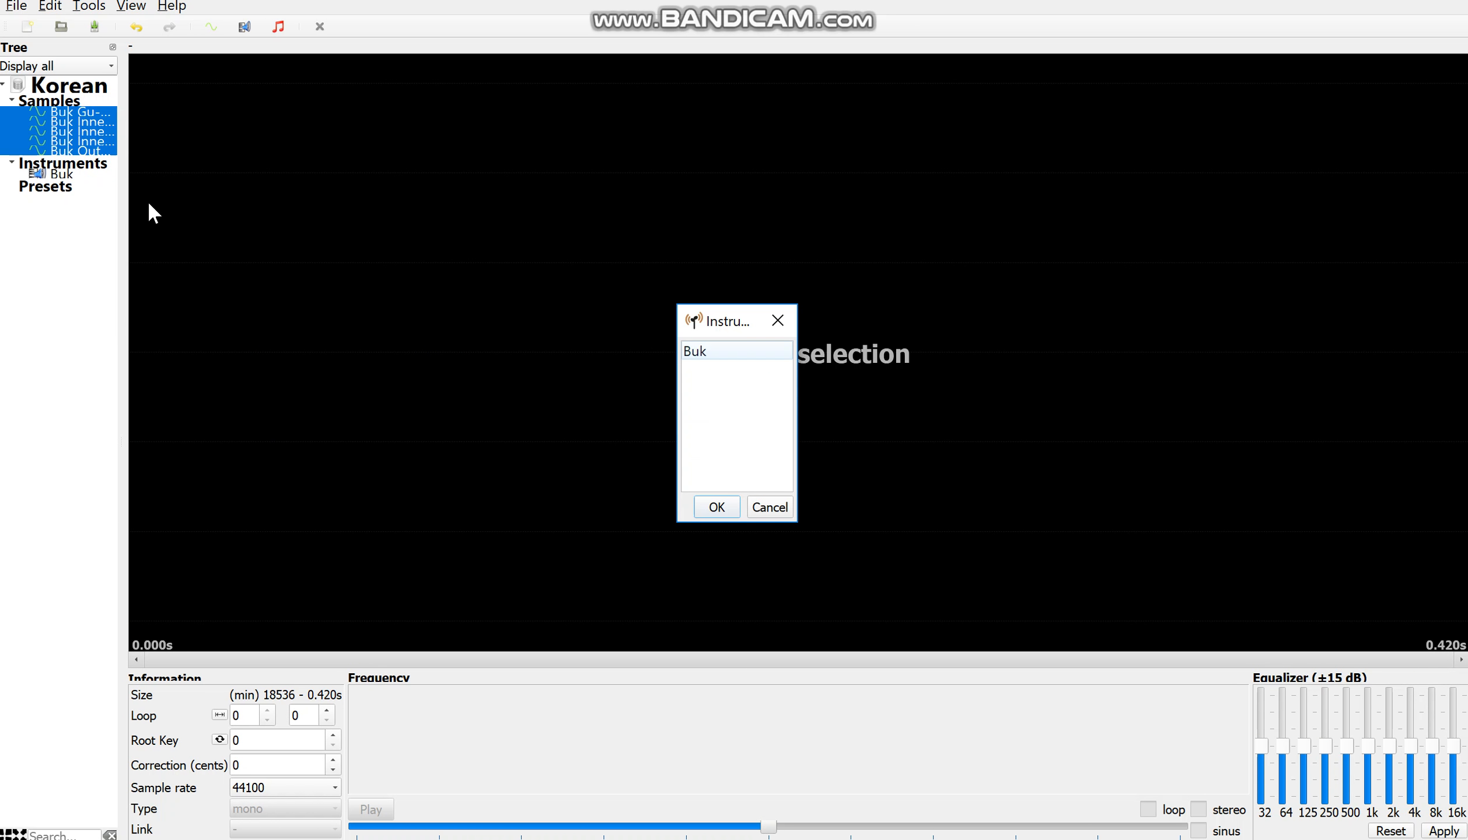
left_click_drag(713, 324, 541, 286)
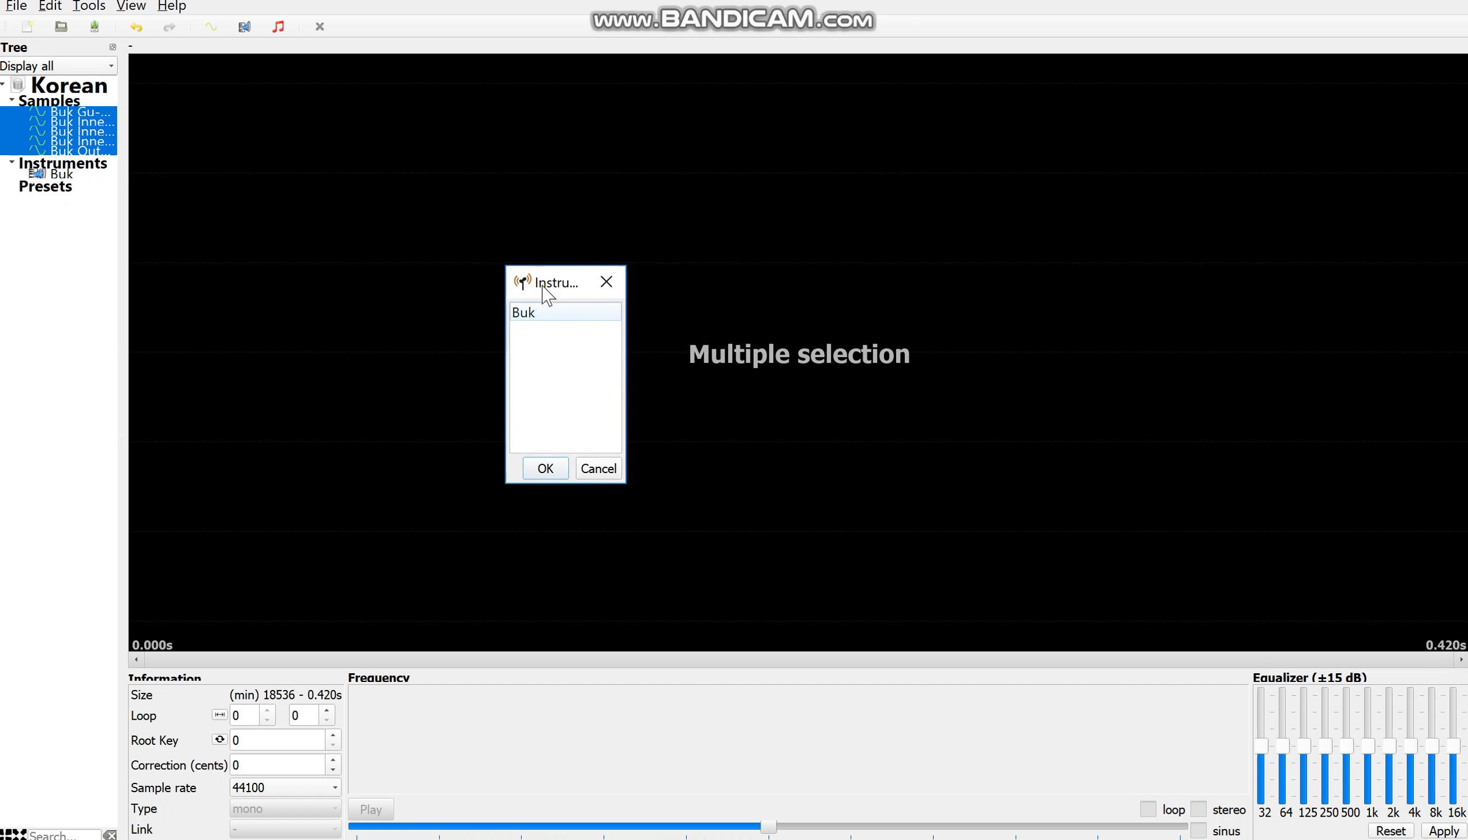
left_click_drag(626, 486, 901, 566)
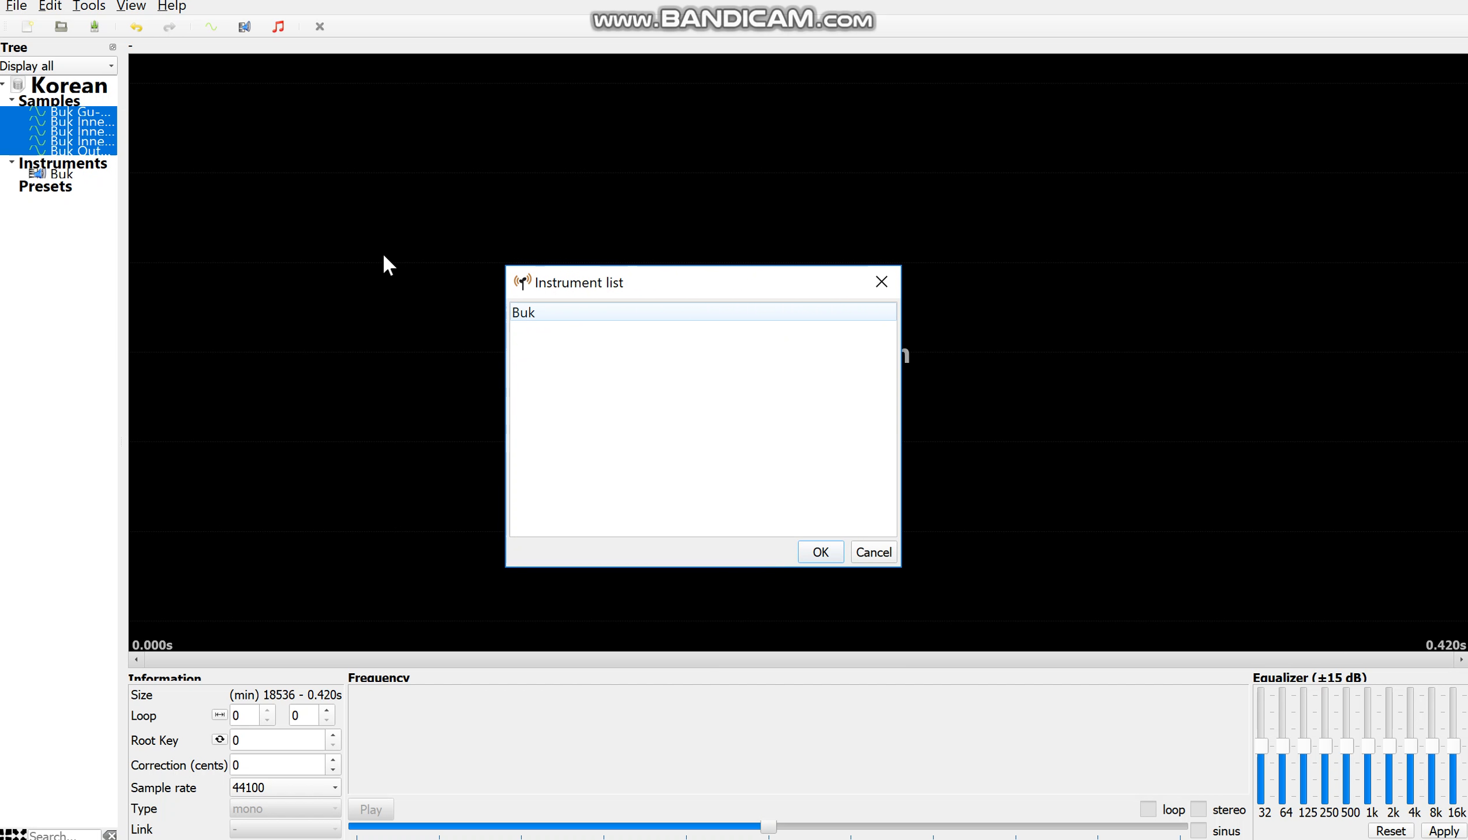
left_click(563, 316)
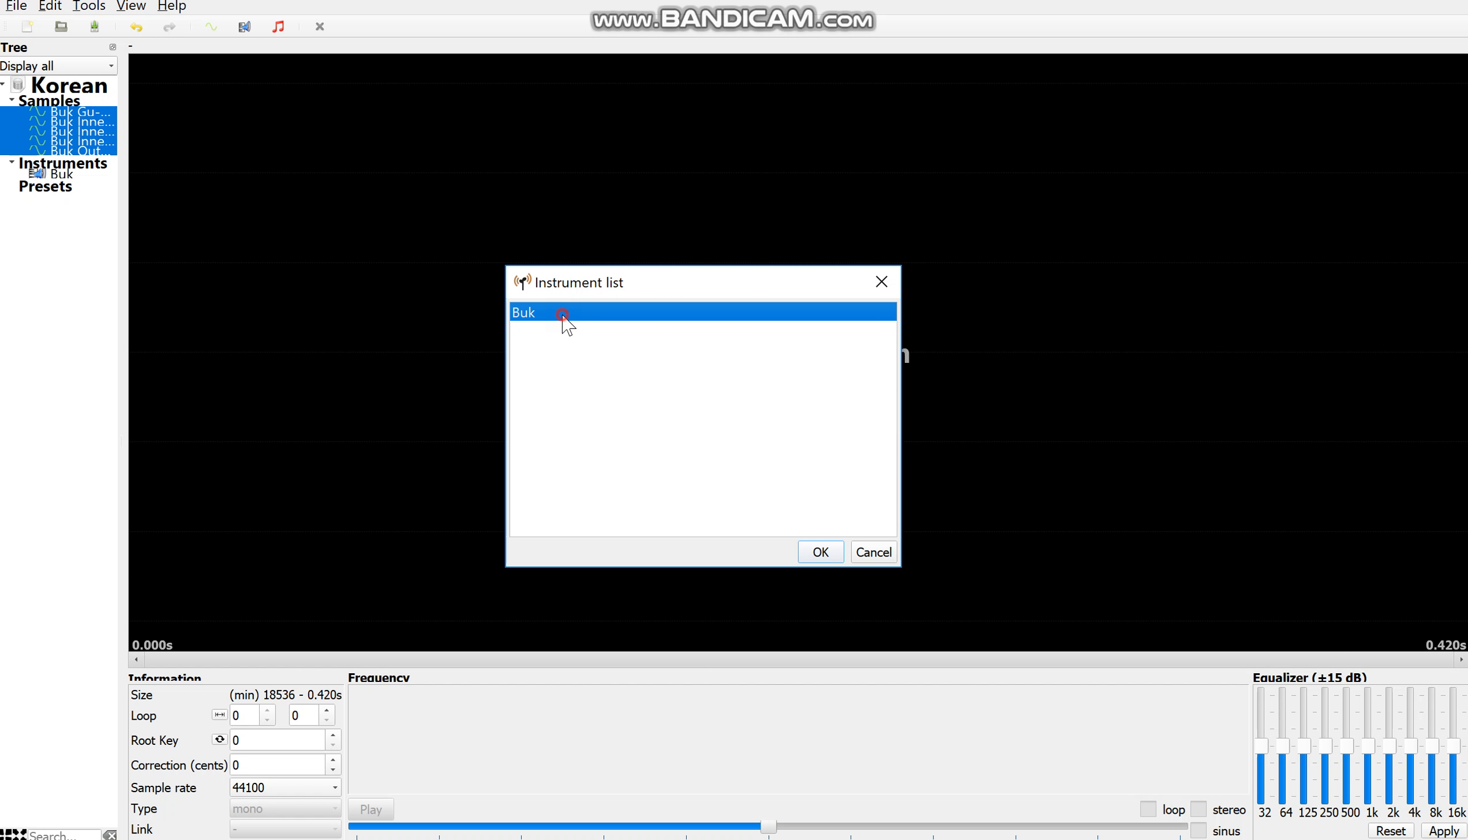
left_click(819, 552)
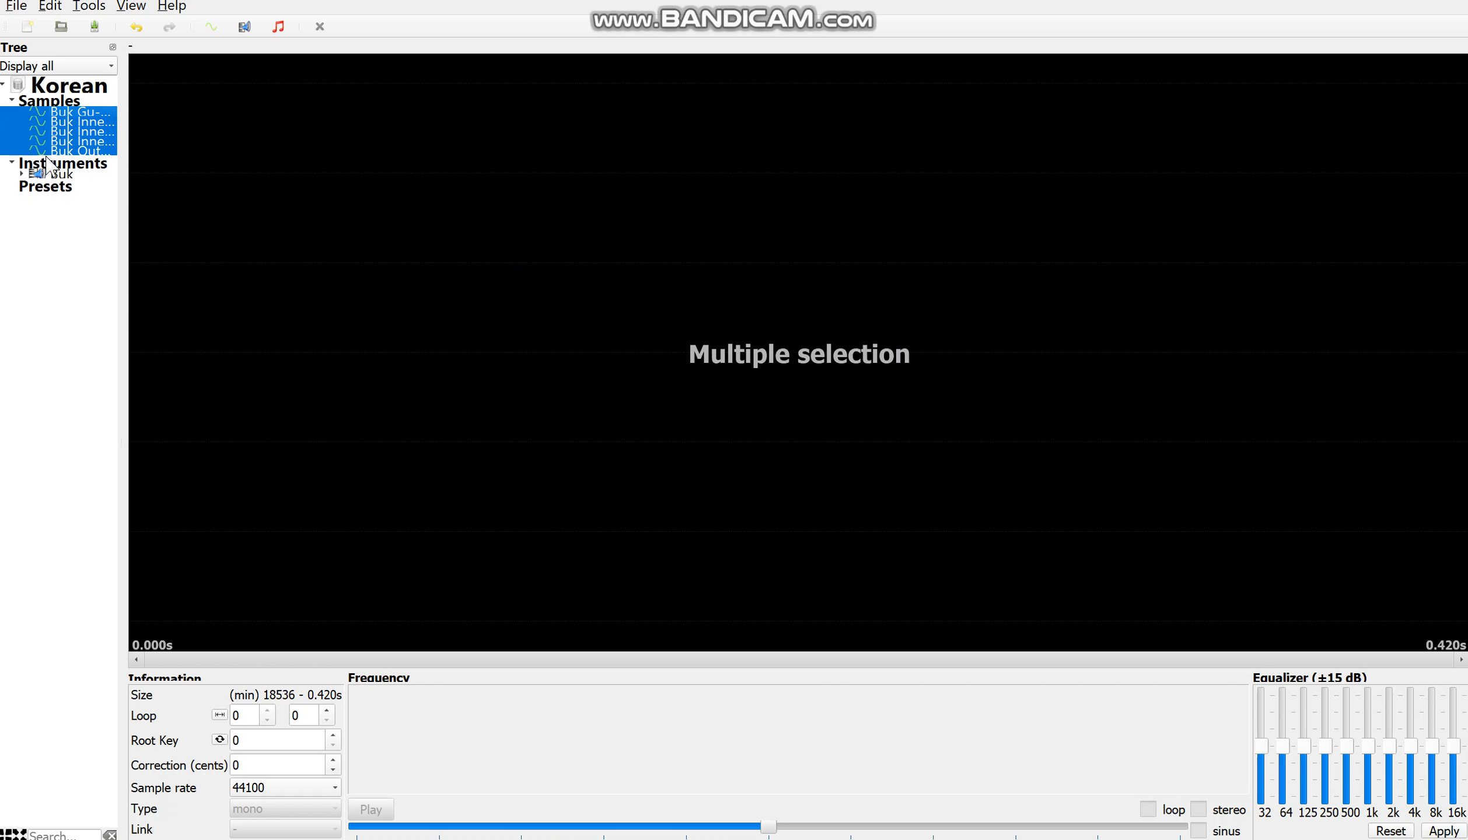
Open the Buk instrument's parameter table and widen the Buk Gu-gung and Buk Inner Loud RR 1 columns to show their names
left_click(53, 172)
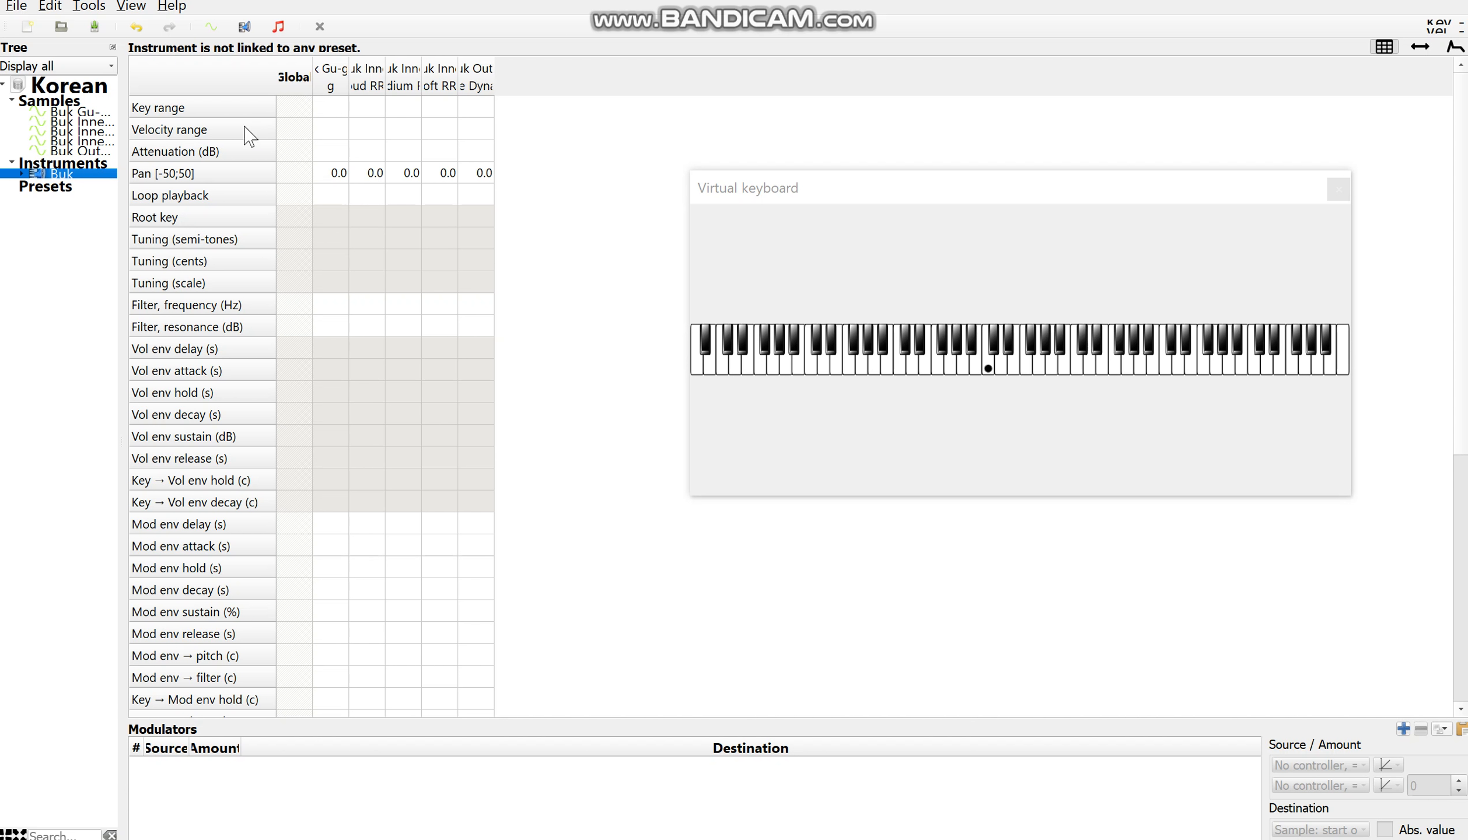
left_click_drag(349, 87, 415, 88)
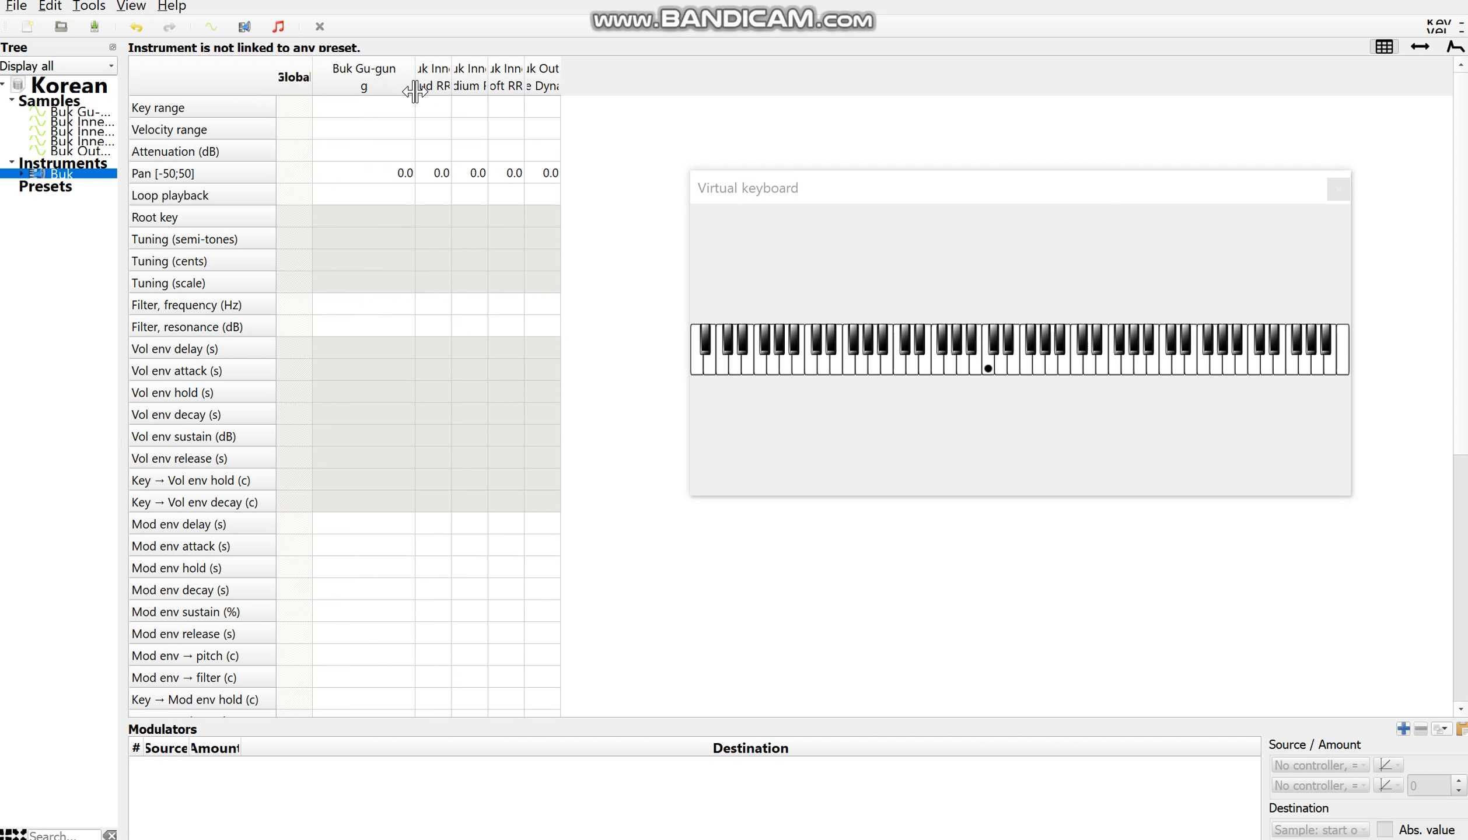
left_click_drag(1145, 180, 964, 89)
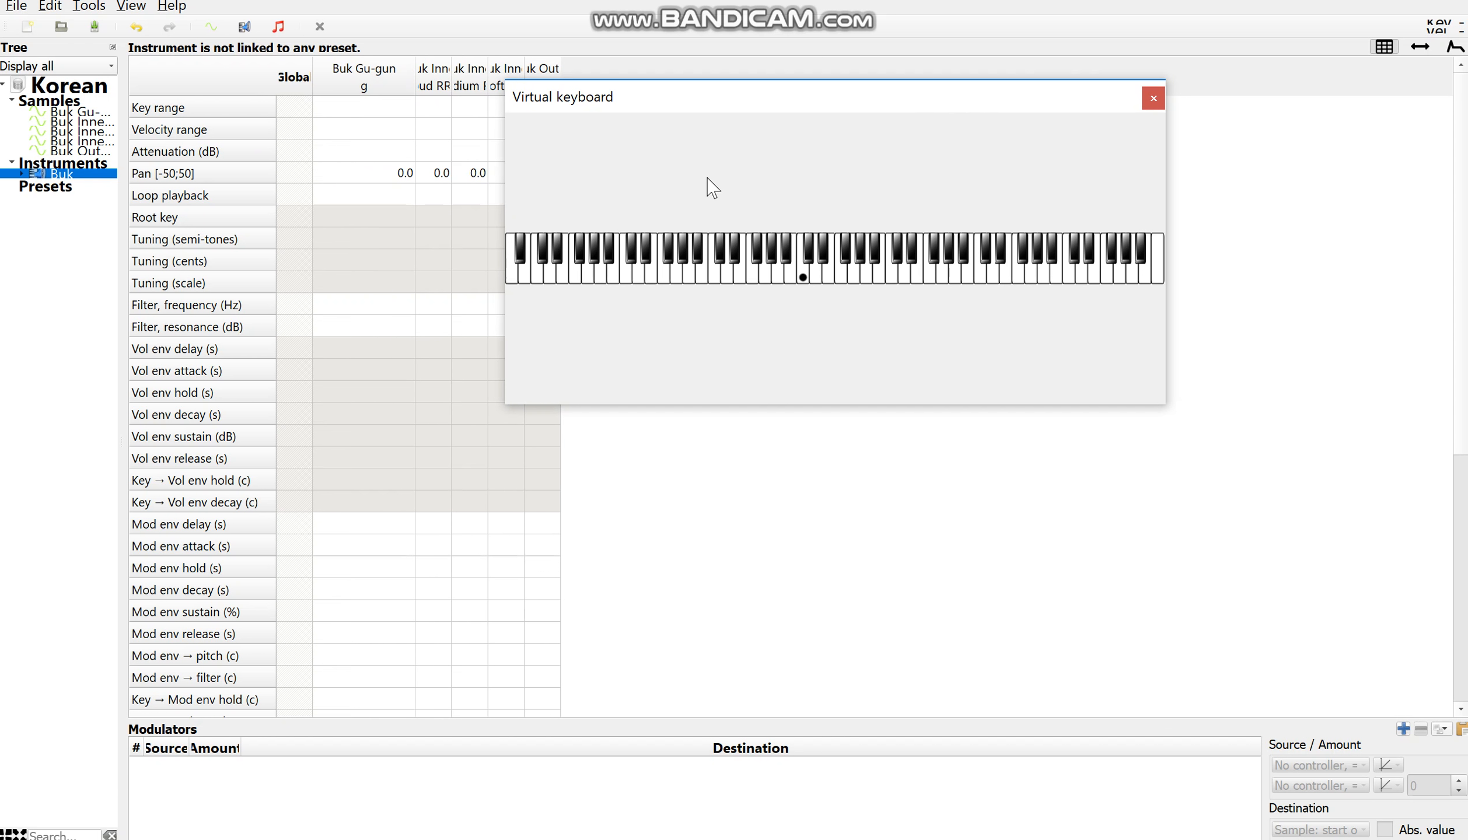
left_click_drag(451, 77, 507, 77)
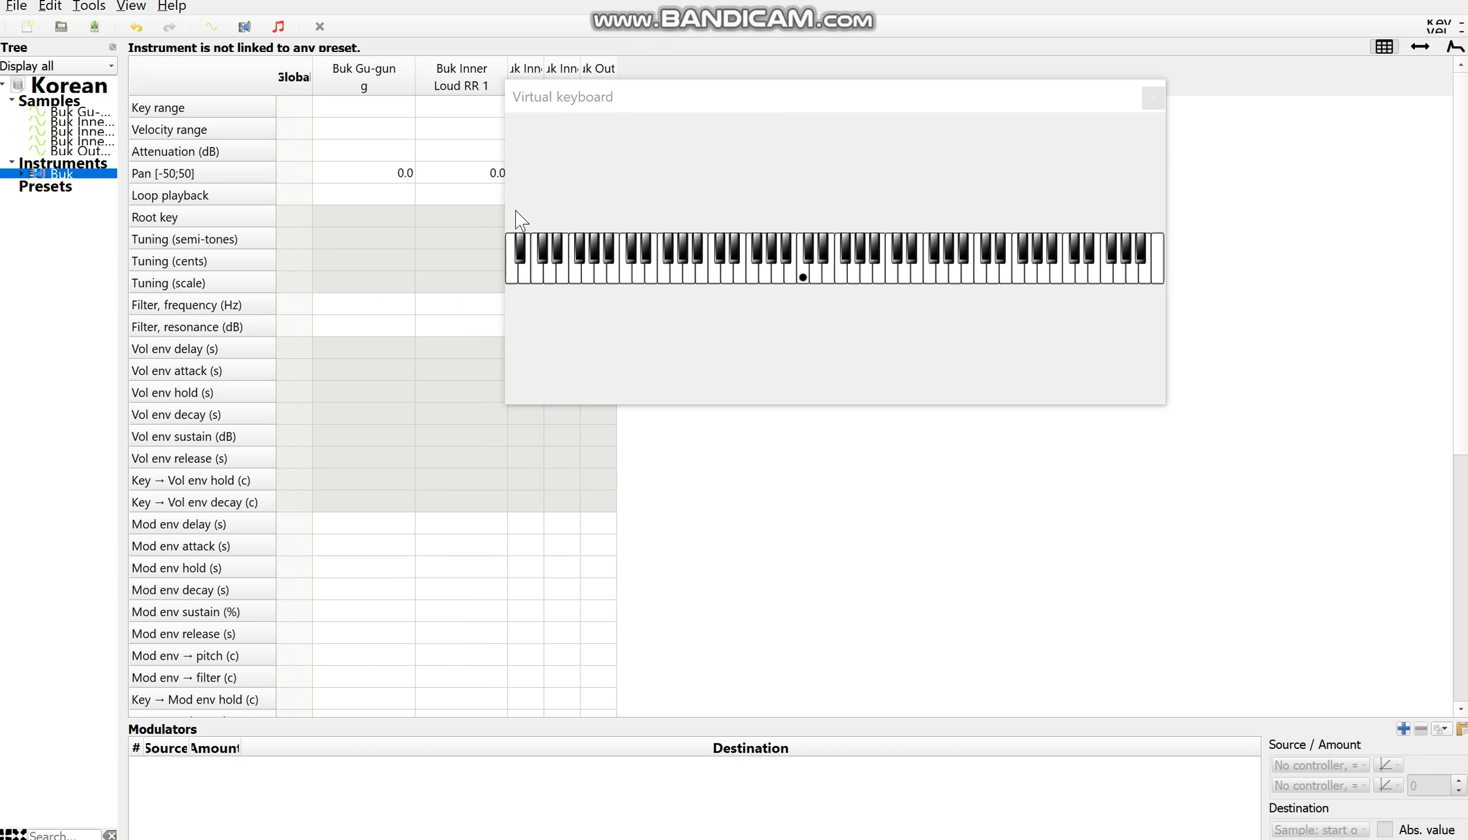
Play the marked key 60 and several nearby keys on the virtual keyboard, and move the keyboard clear of the parameter table
left_click(804, 273)
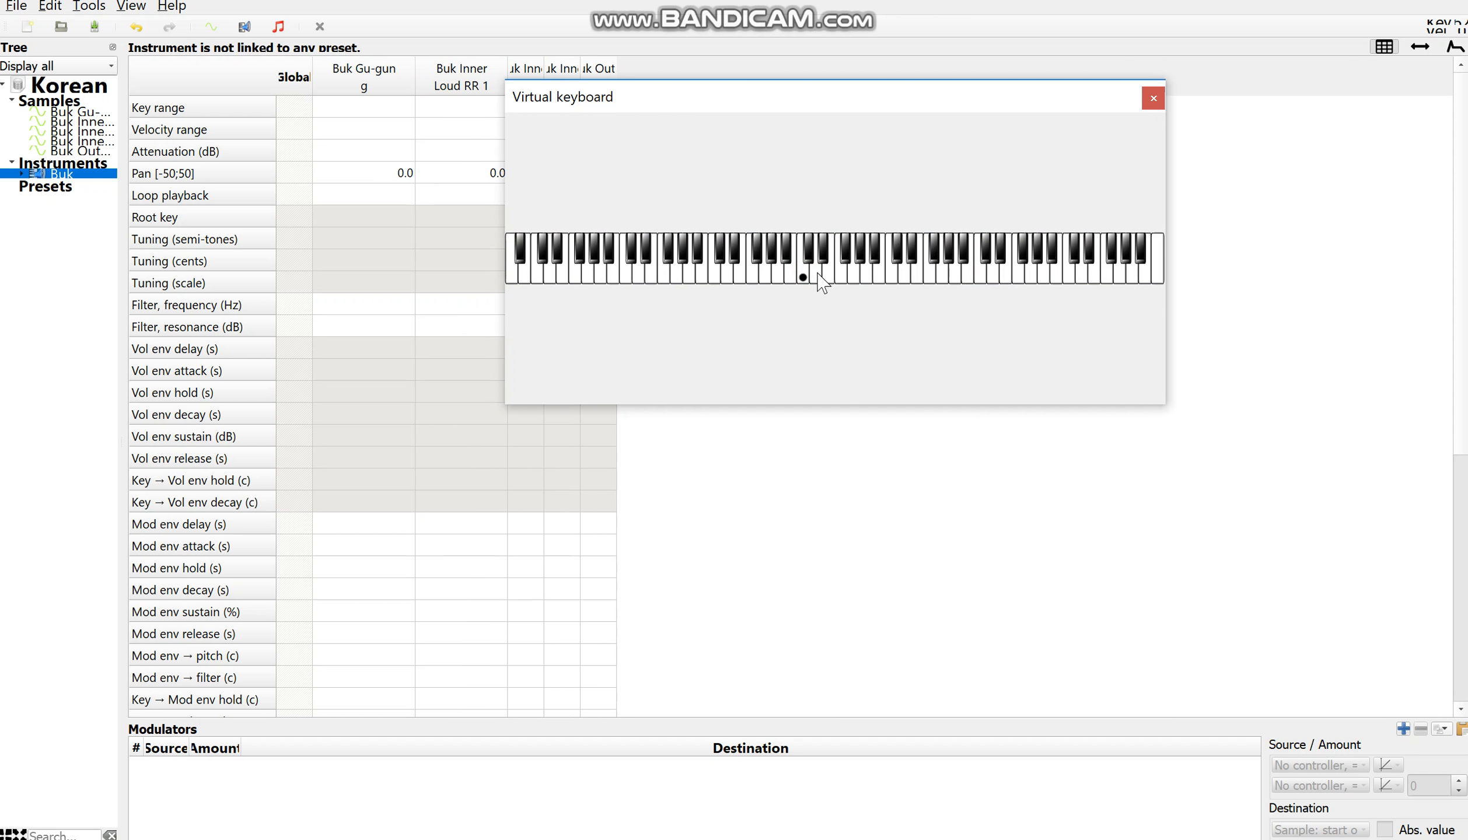
left_click(830, 276)
left_click(787, 276)
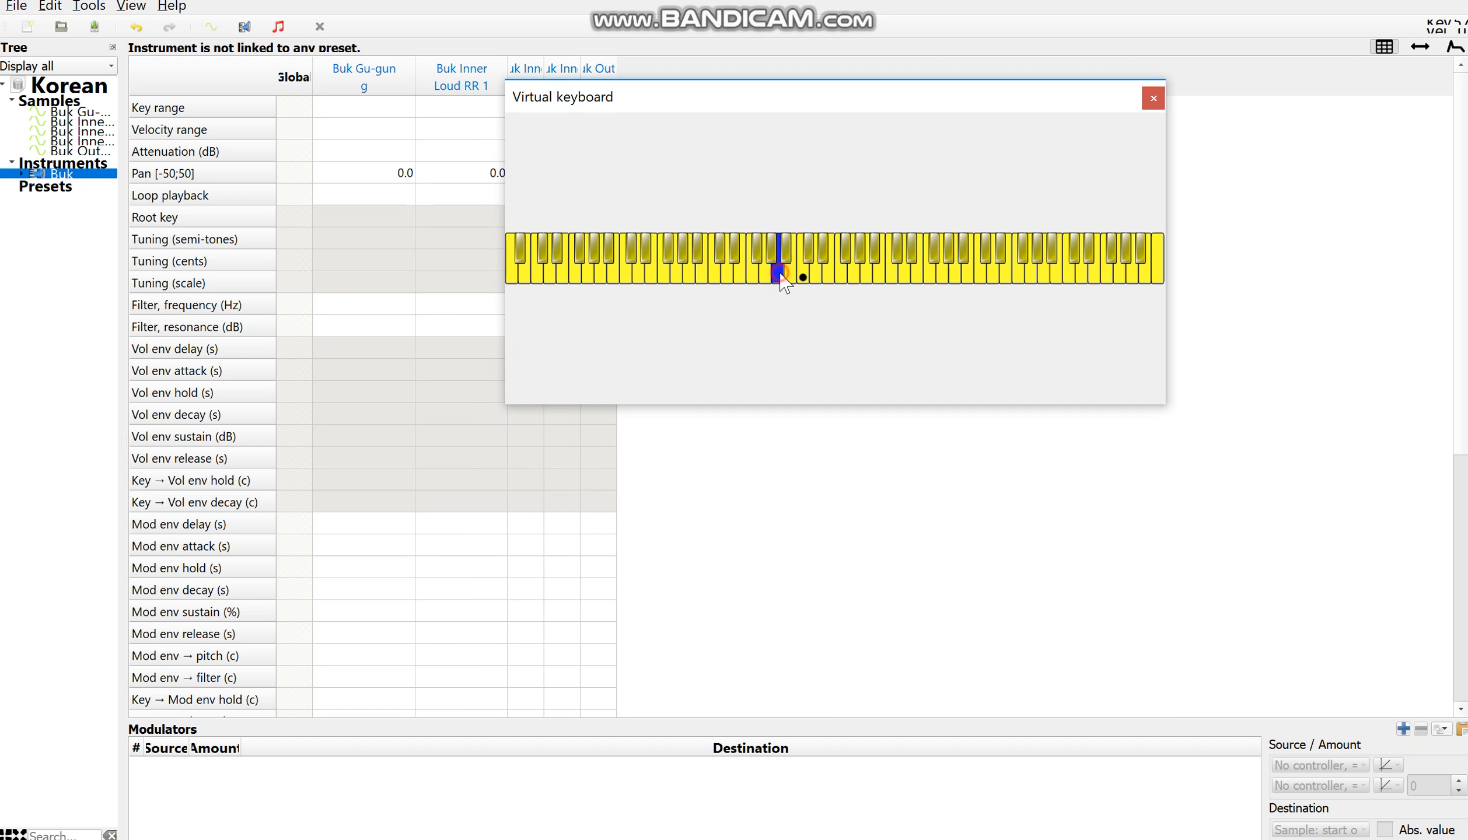
left_click(740, 273)
left_click(740, 273)
left_click(825, 106)
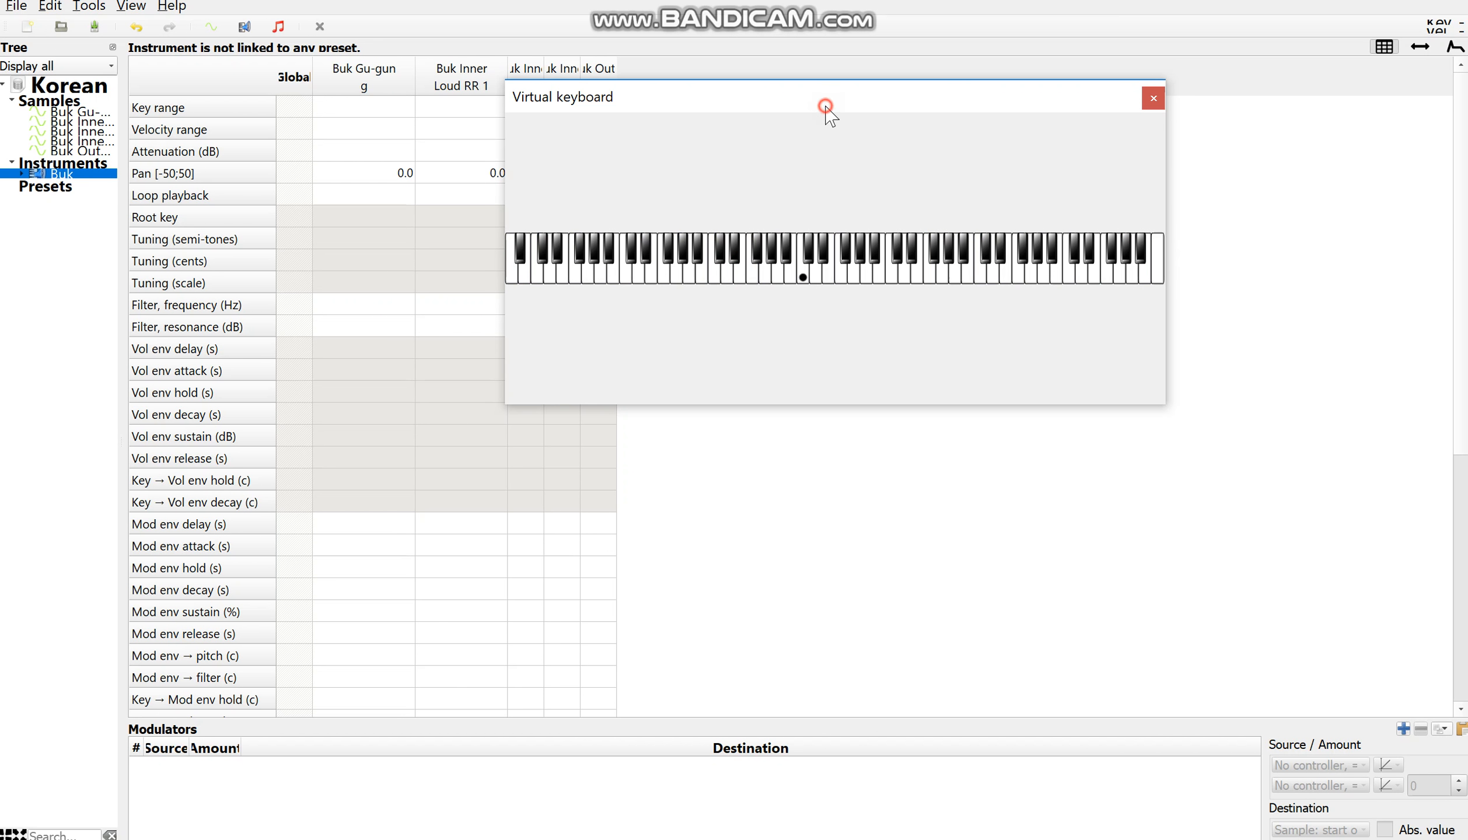
left_click_drag(825, 106, 990, 108)
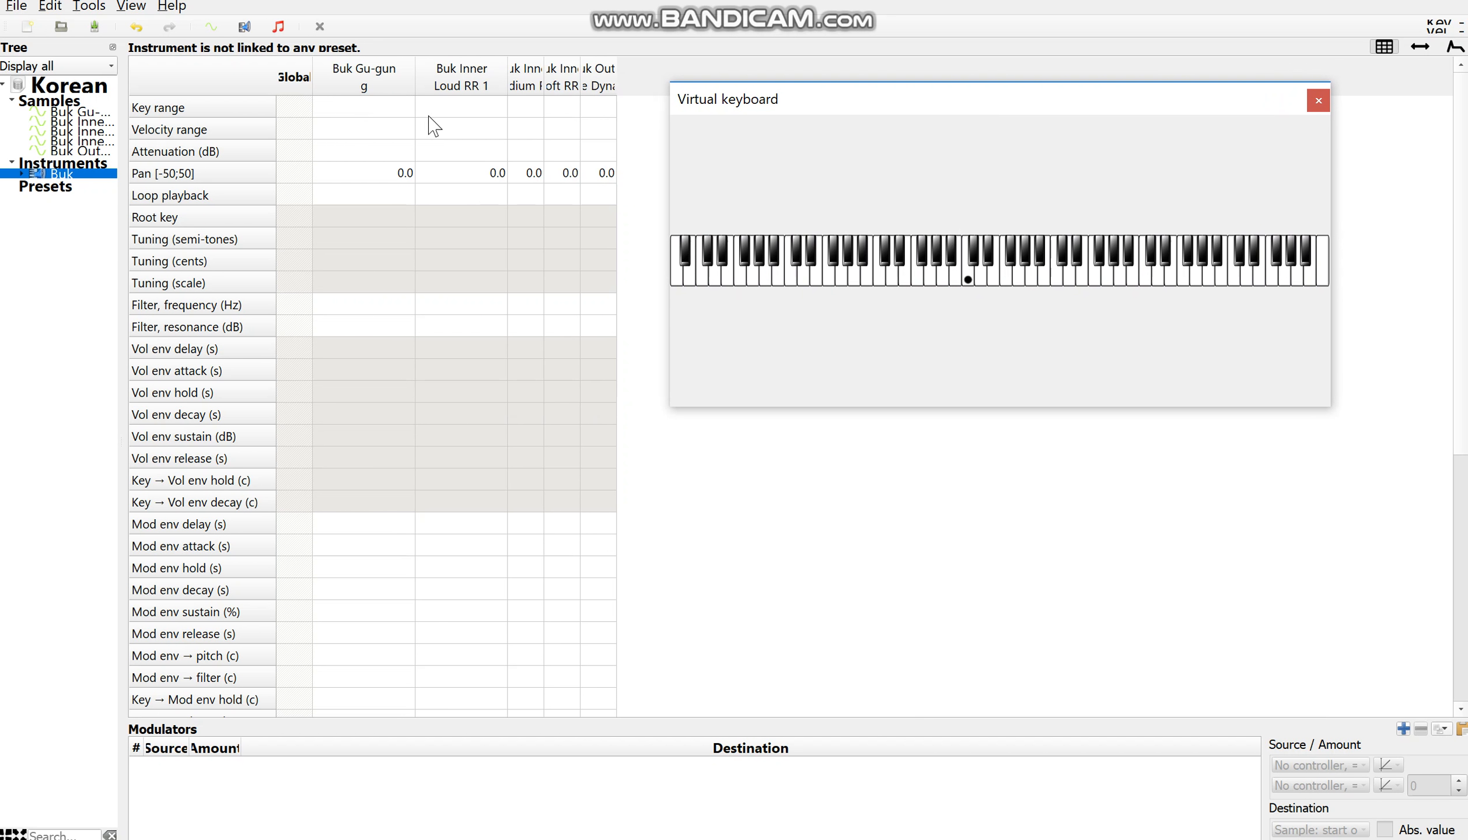
Set Buk Gu-gung's key range to 60 and play key 60 on the virtual keyboard to test it
double_click(362, 106)
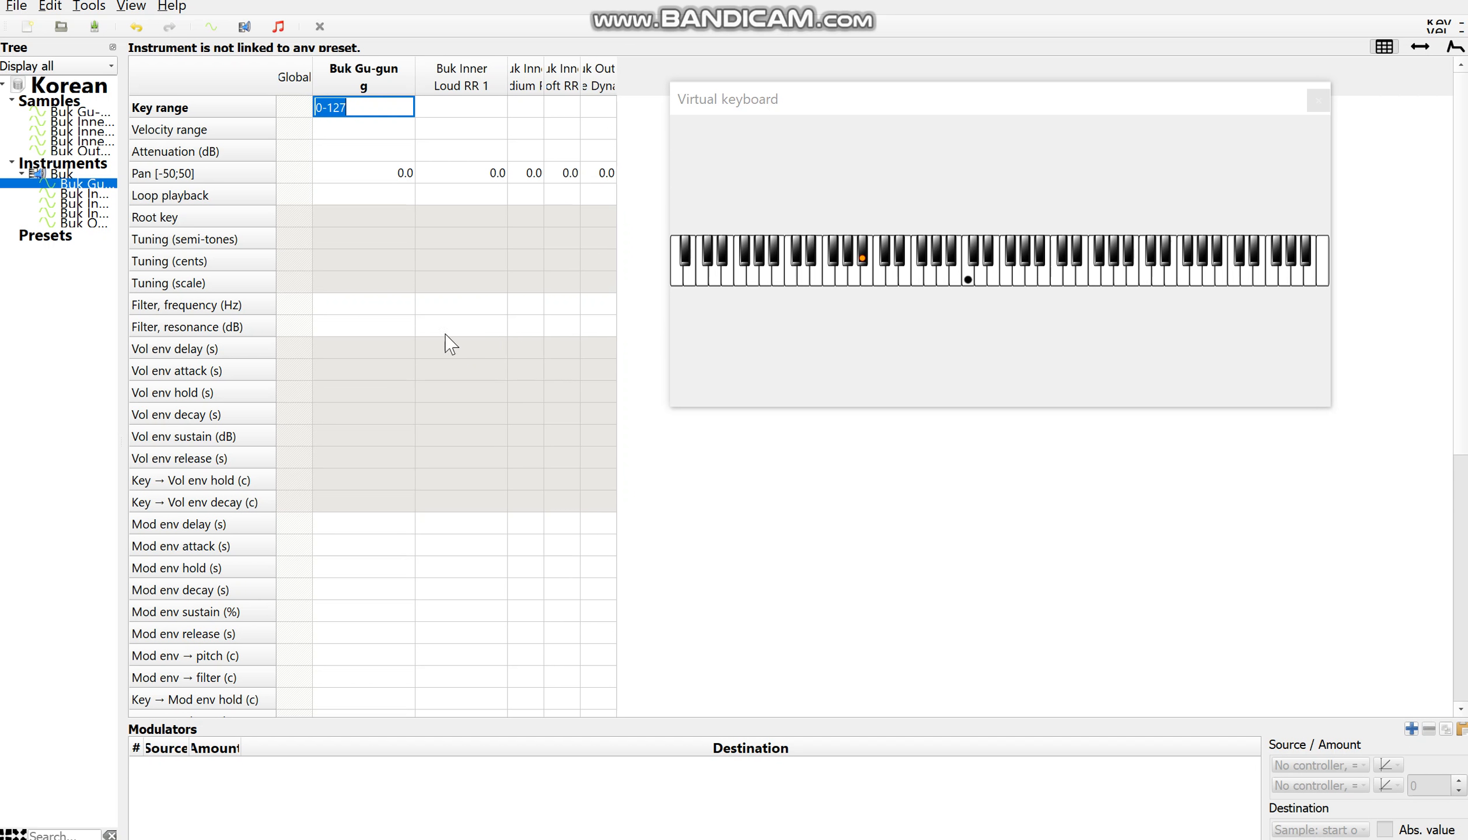
type("60")
key("Return")
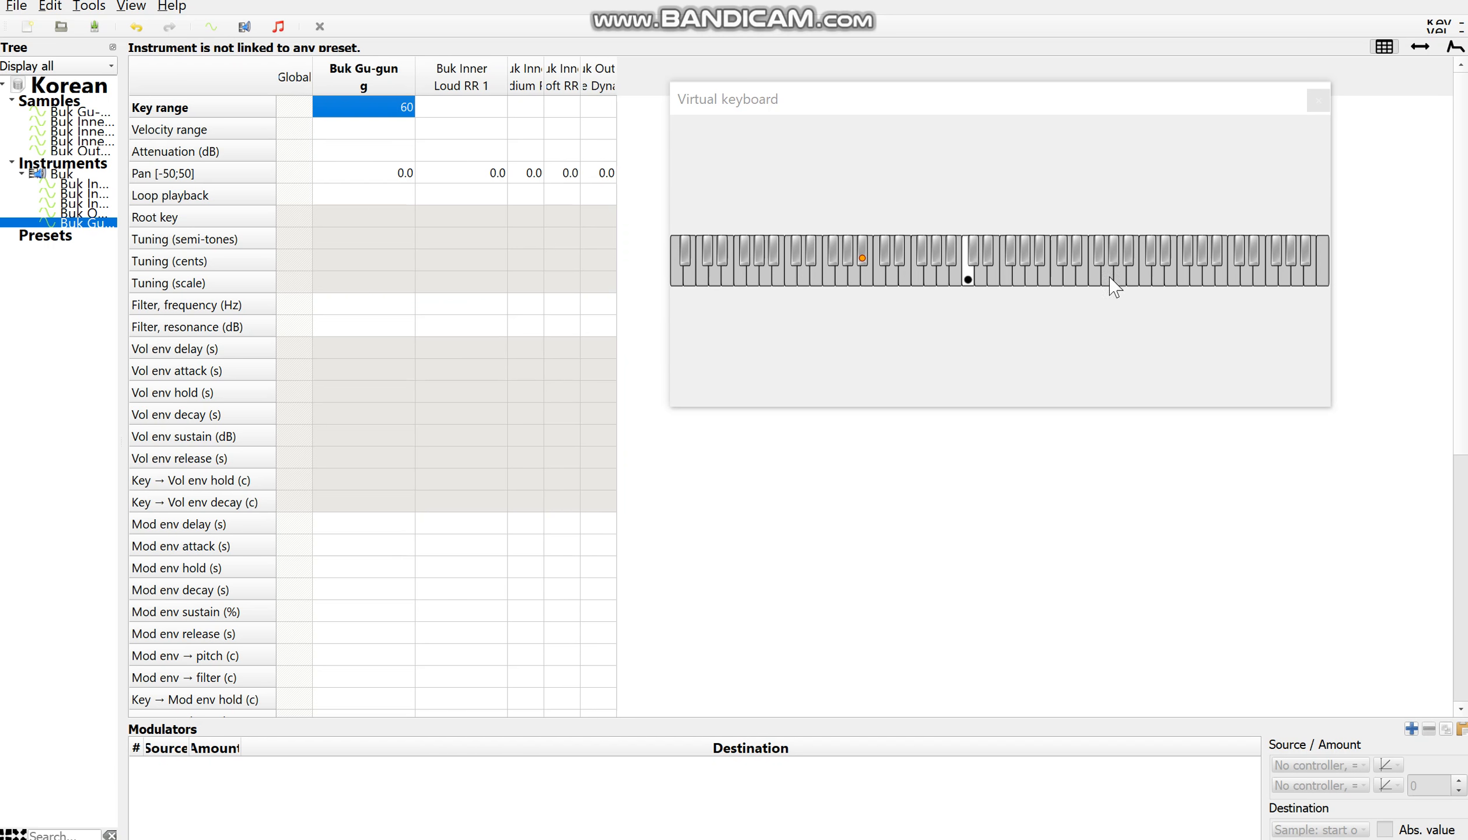
left_click_drag(1016, 102, 989, 95)
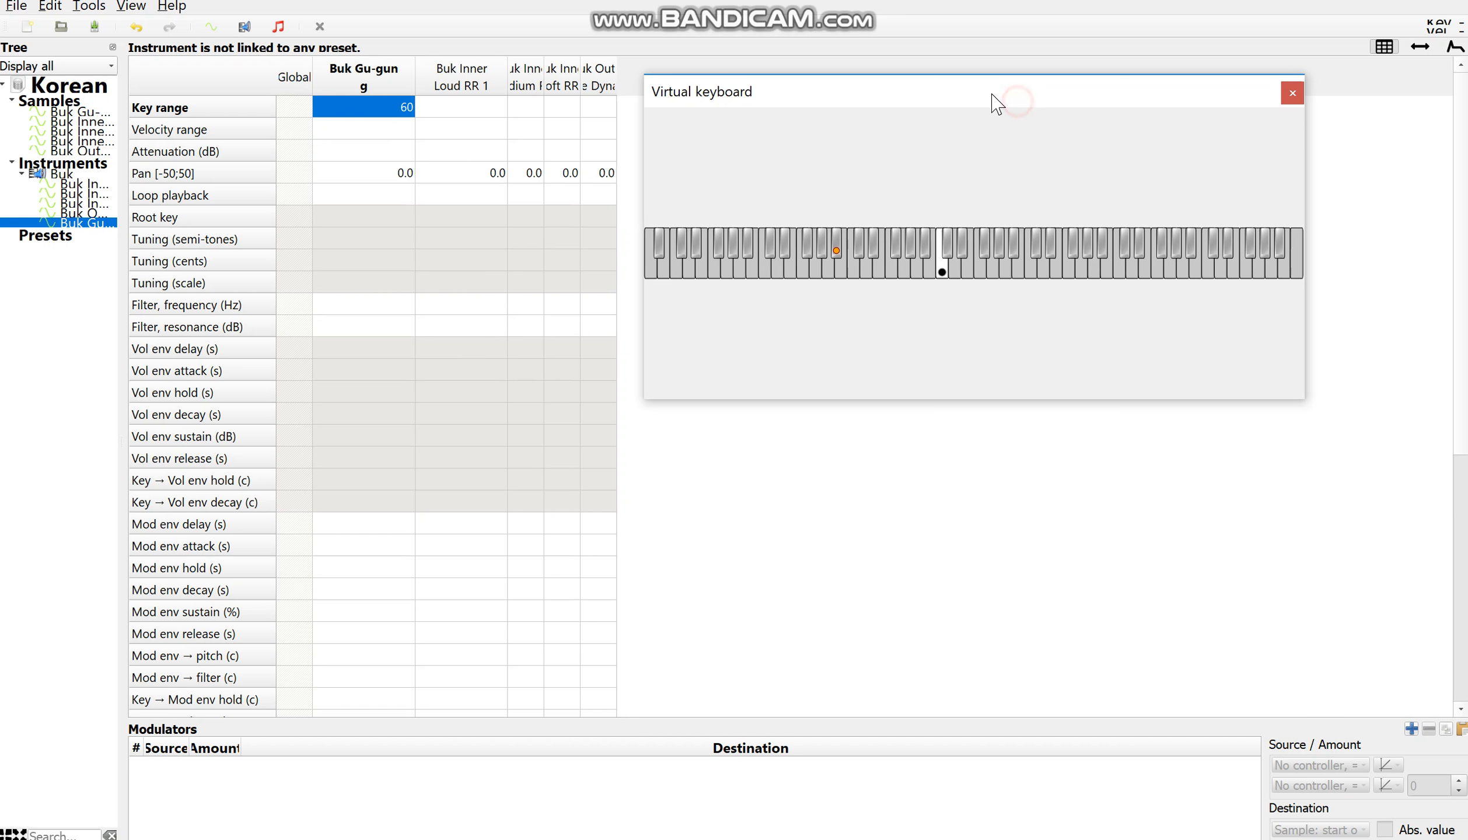
left_click(943, 272)
left_click(942, 272)
Set the key range of Buk Inner Loud RR 1 to 62 and of the Buk Inner Medium sample to 64
left_click(491, 107)
left_click(492, 107)
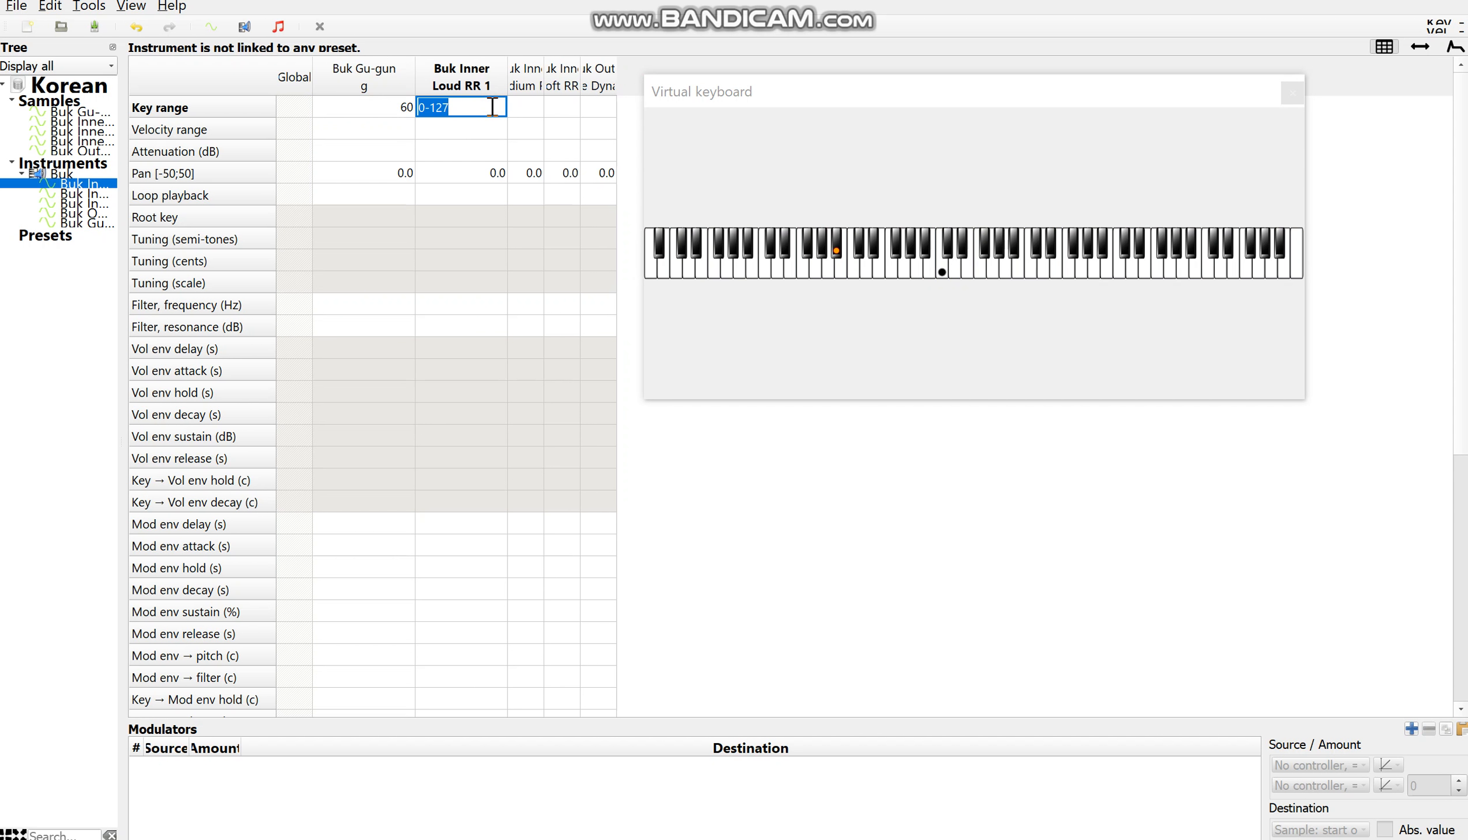
type("62")
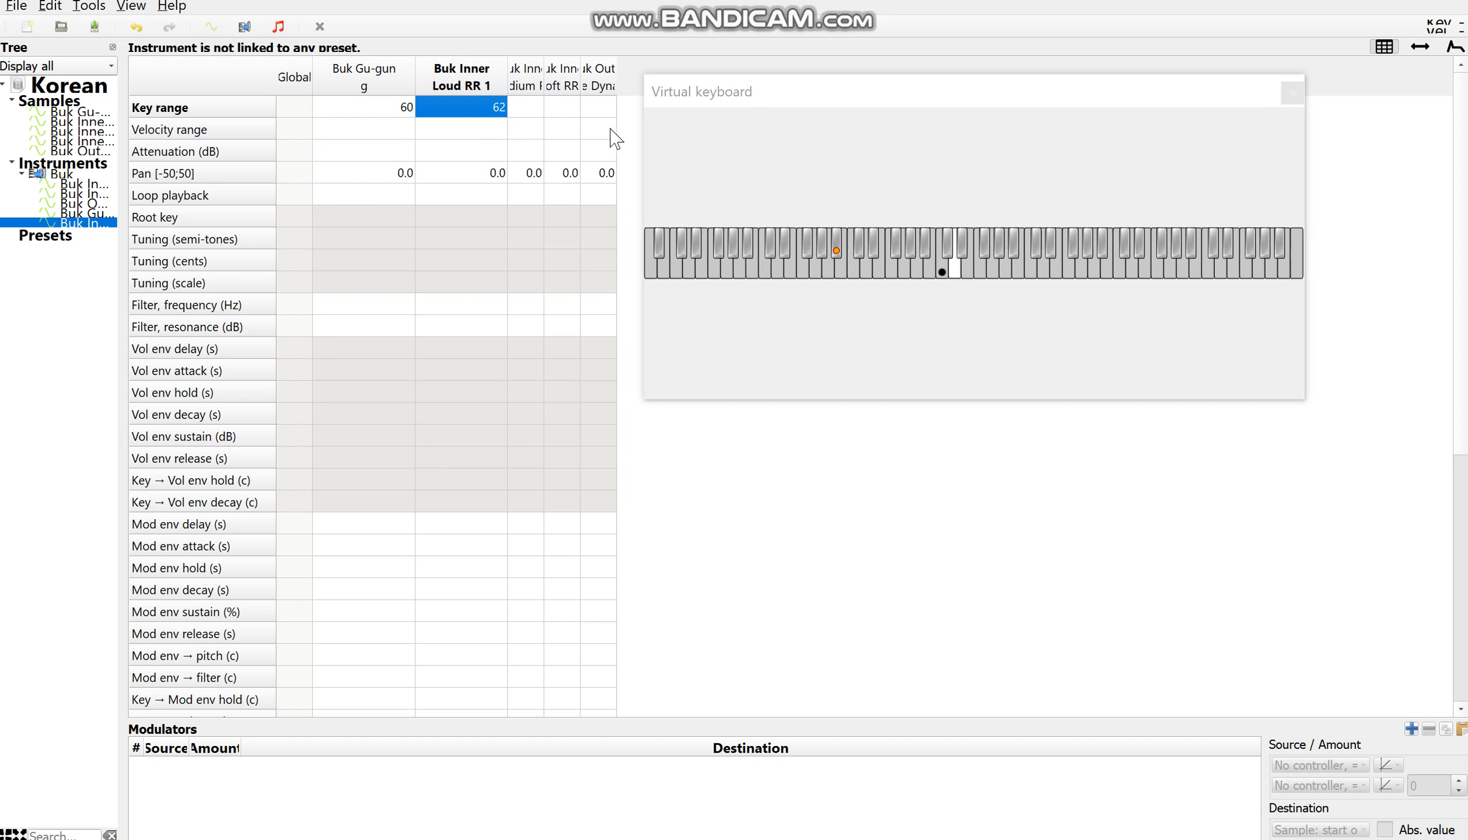
left_click(535, 107)
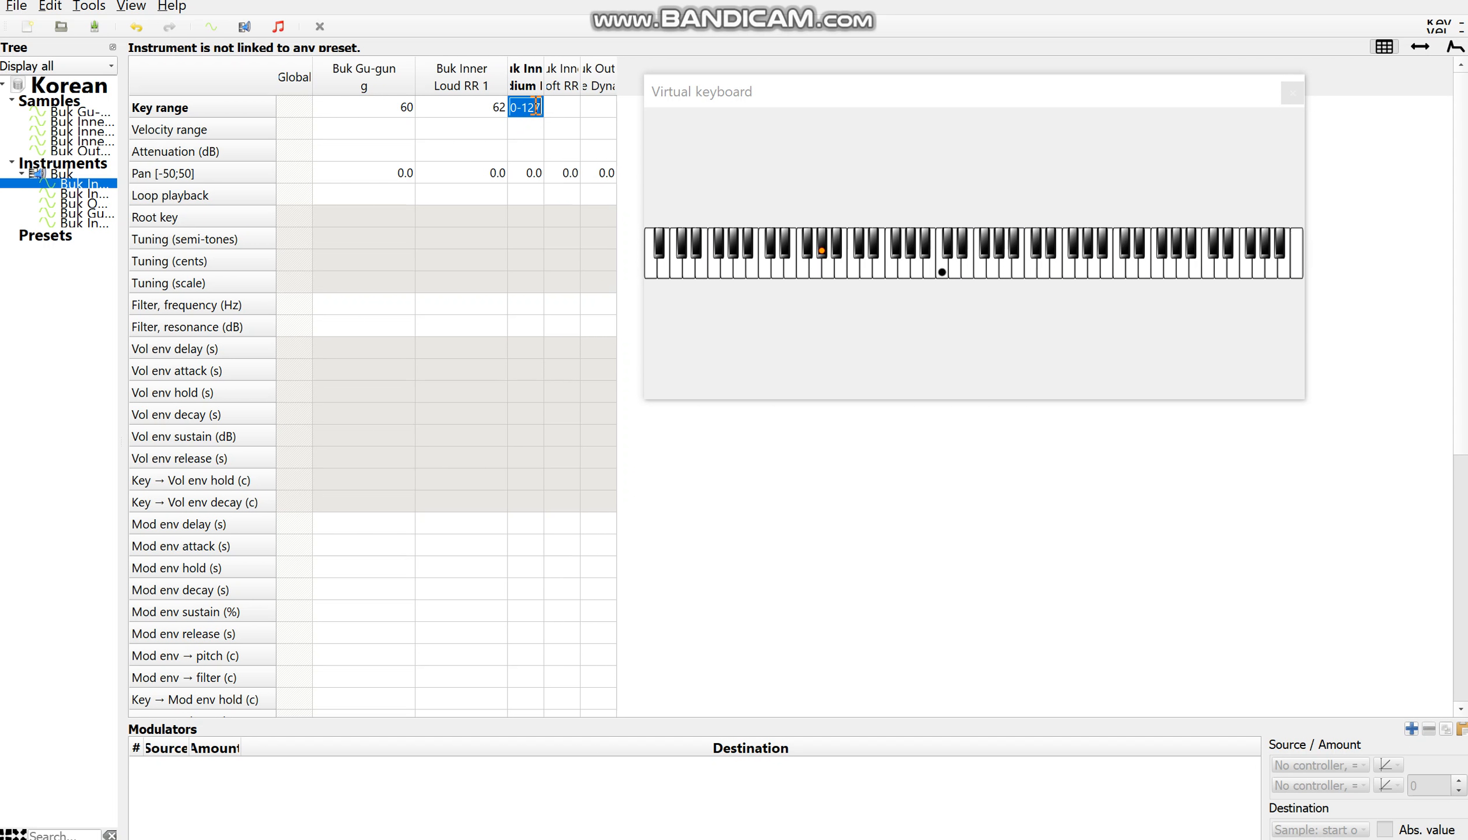
type("64")
key("Return")
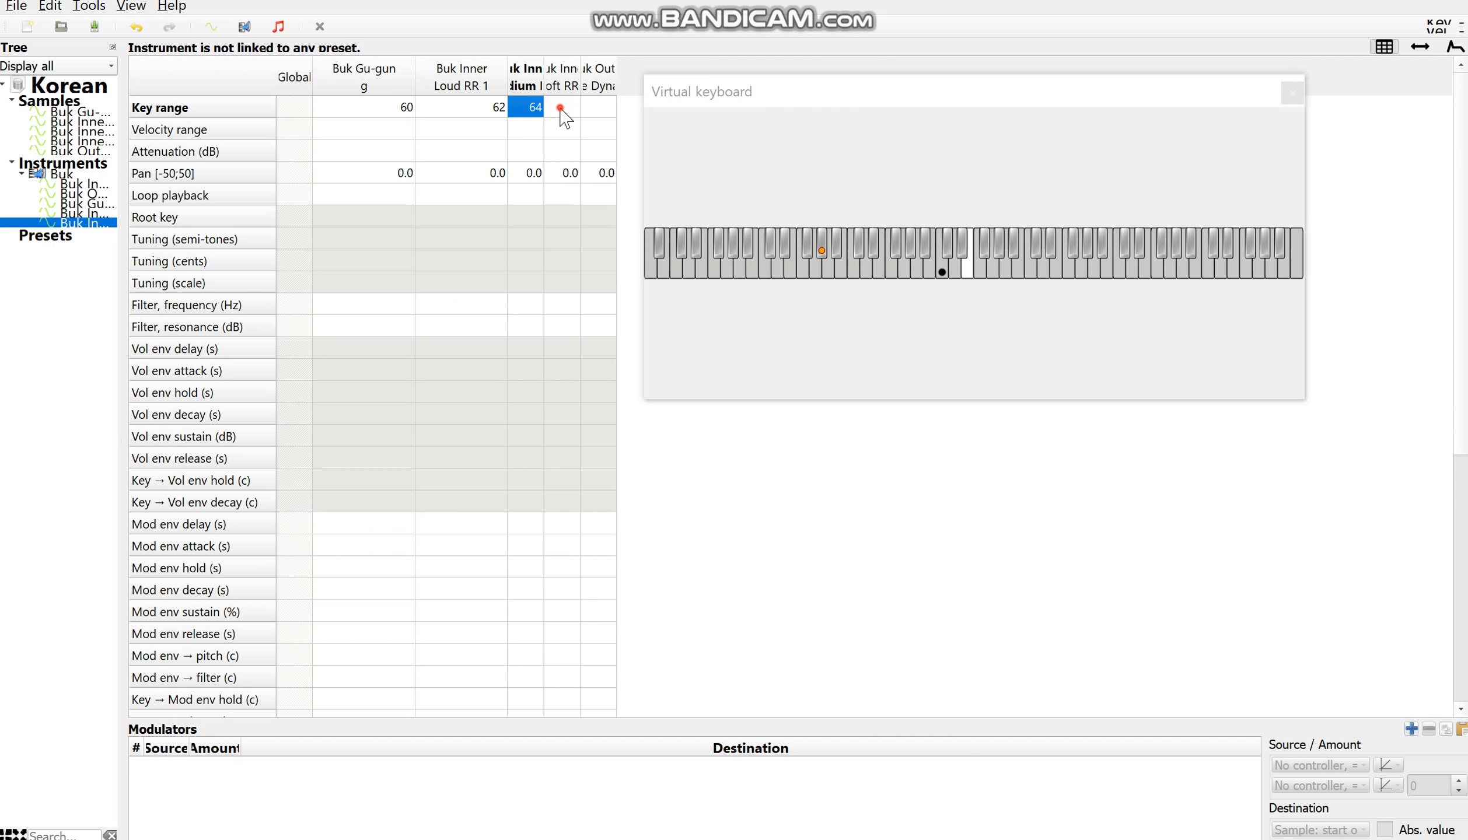
Set the key range of the Buk Inner Soft sample to 65 and of the Buk Outer sample to 67
left_click(561, 107)
type("65")
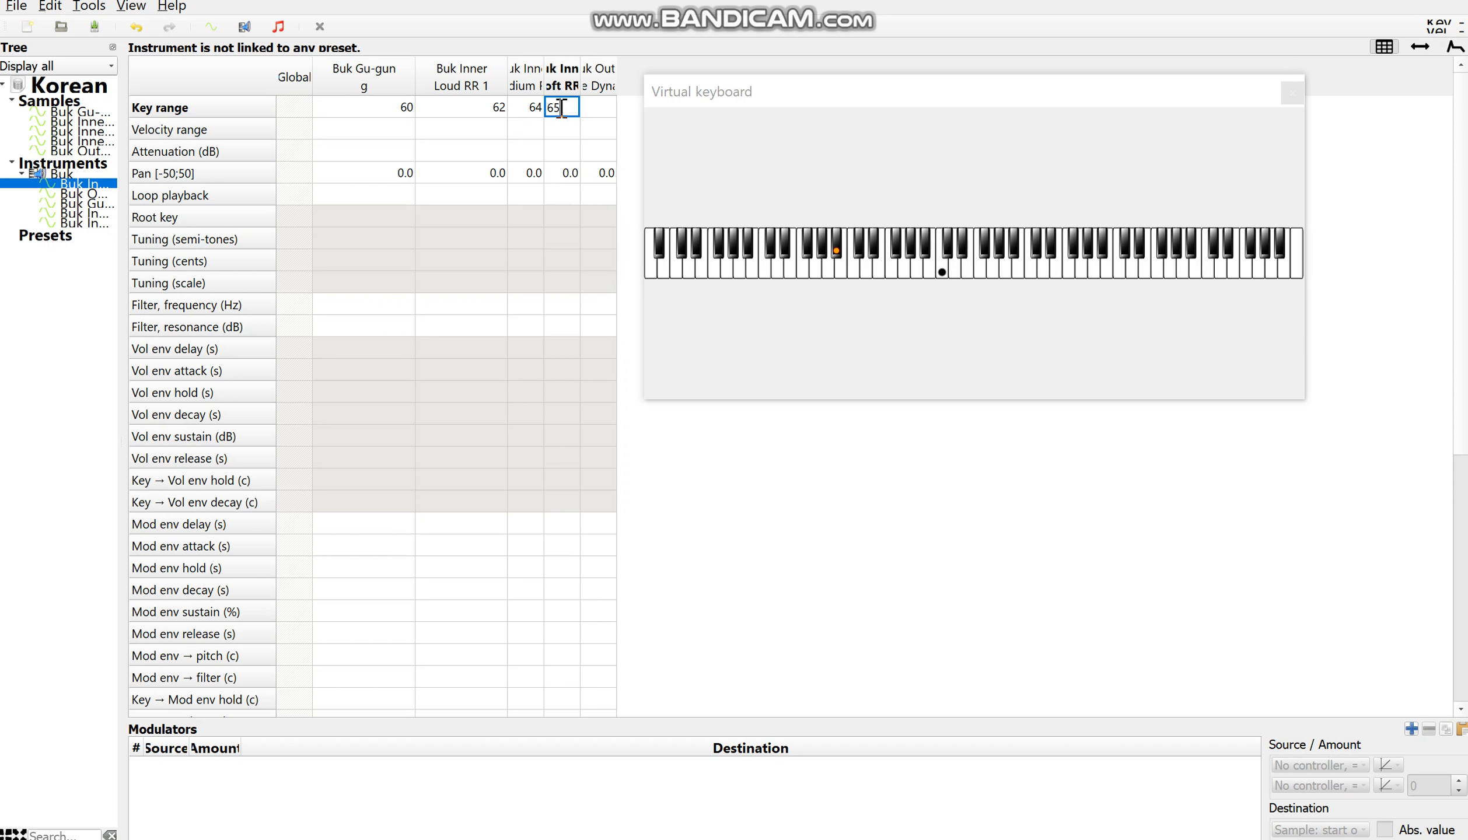
key("Return")
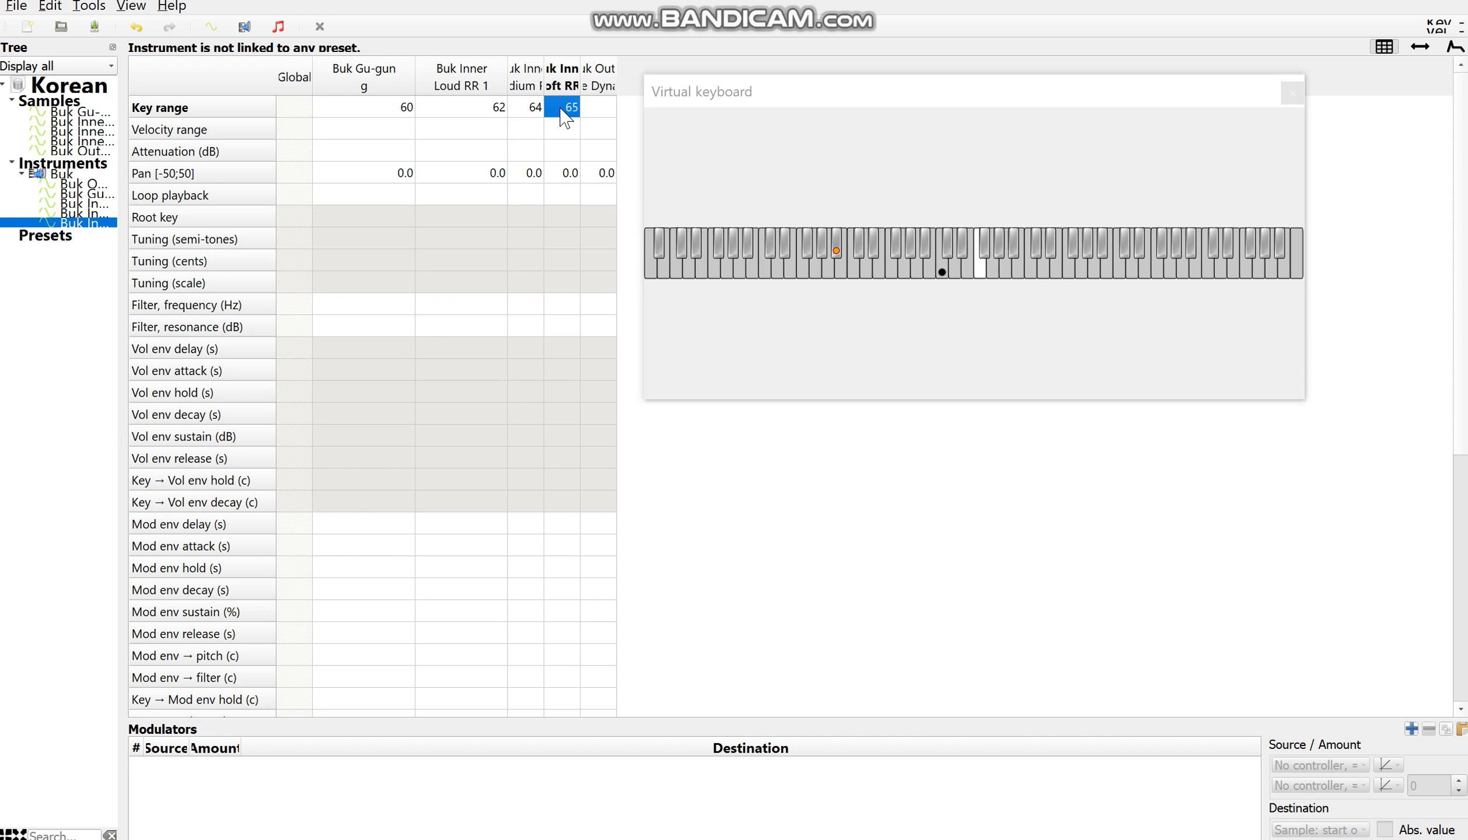
left_click(613, 107)
type("67")
key("Return")
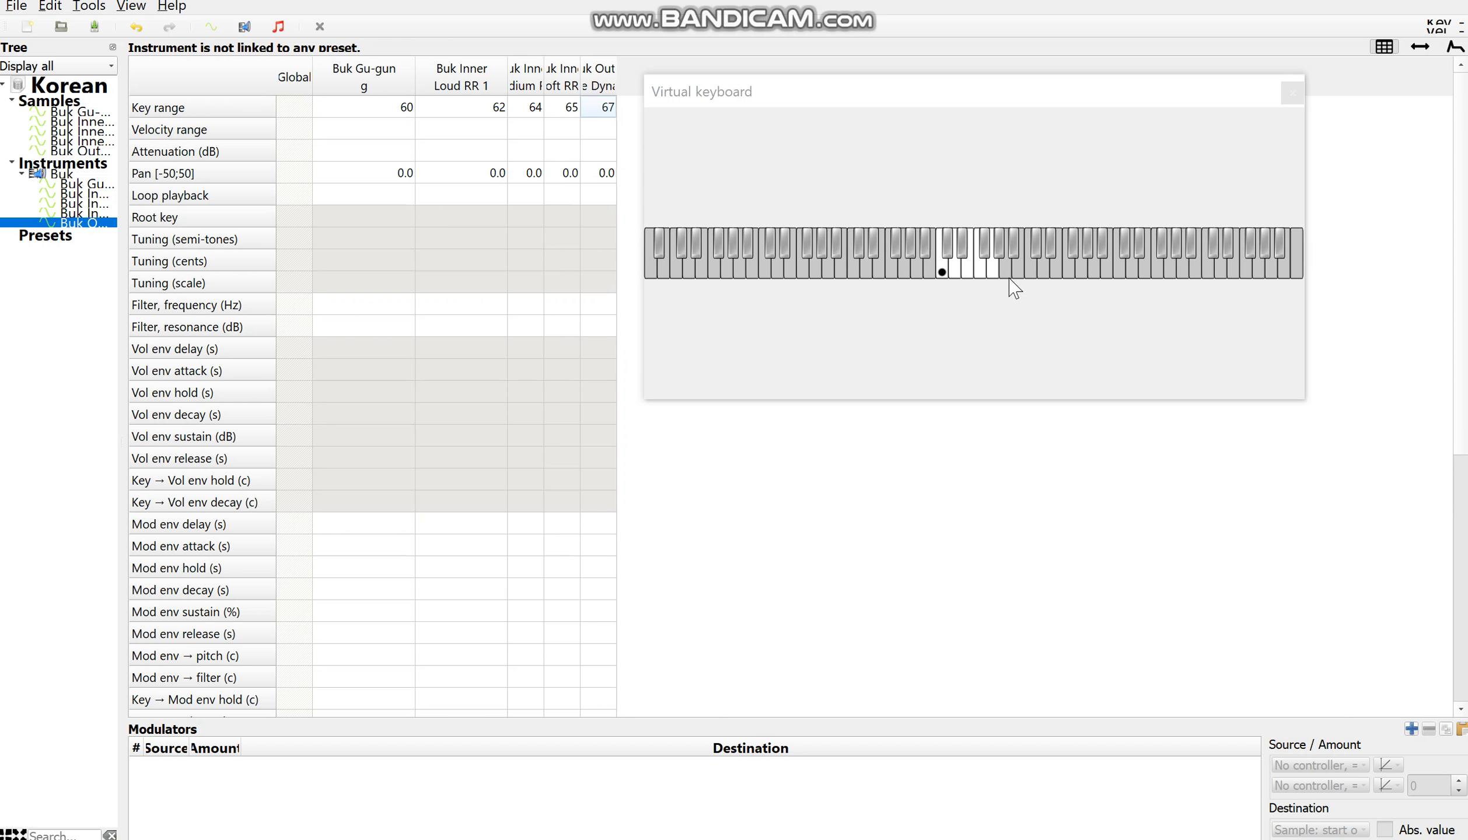
Play the five assigned keys 60, 62, 64, 65 and 67 on the virtual keyboard to hear each sample
left_click(942, 272)
left_click(955, 272)
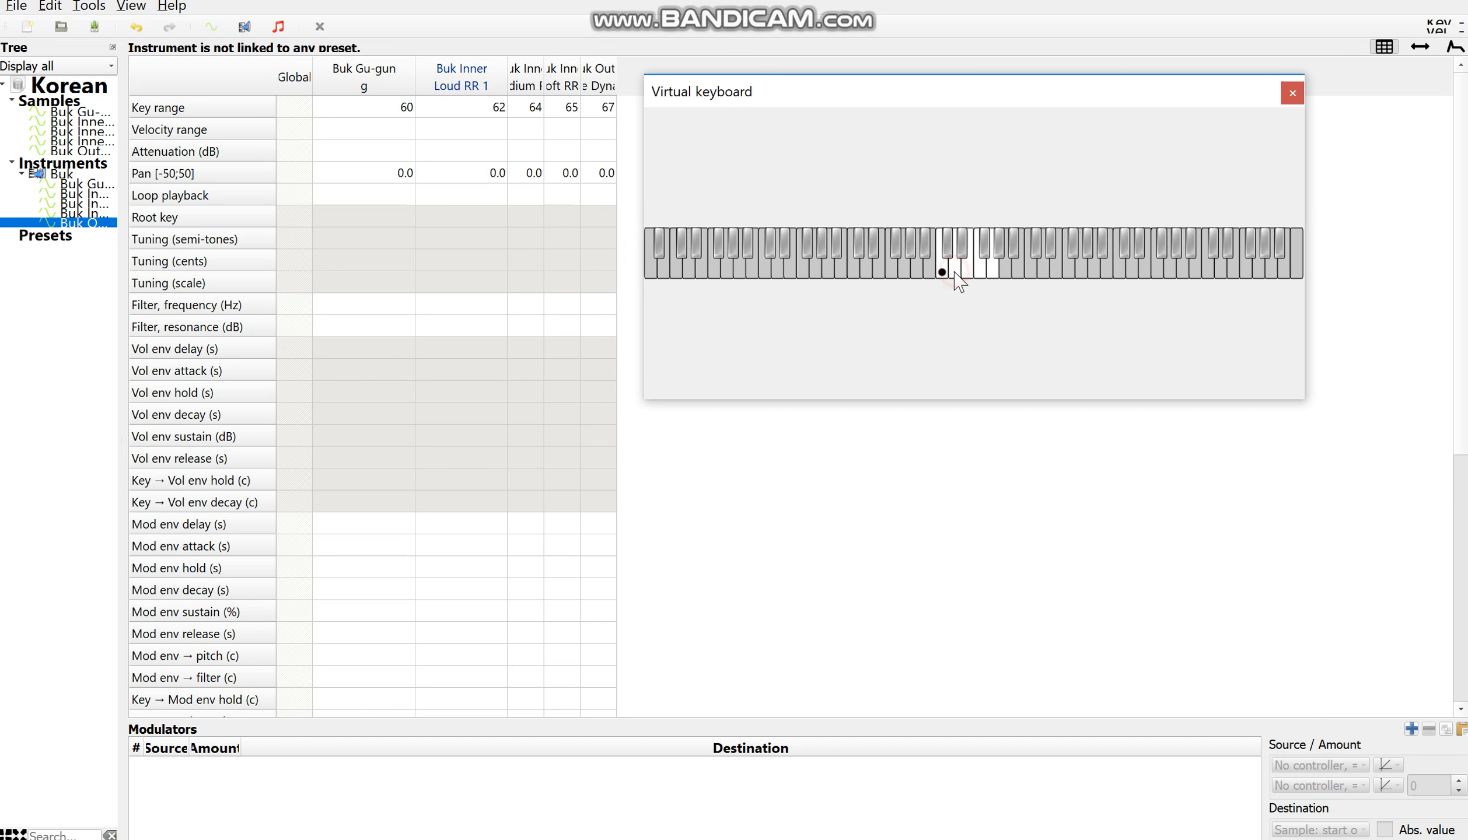
left_click(968, 270)
left_click(980, 274)
left_click(992, 274)
left_click(994, 275)
left_click(406, 108)
Set the root key of the Buk Gu-gung sample to 60 and of the Buk Inner Loud sample to 62
left_click(99, 112)
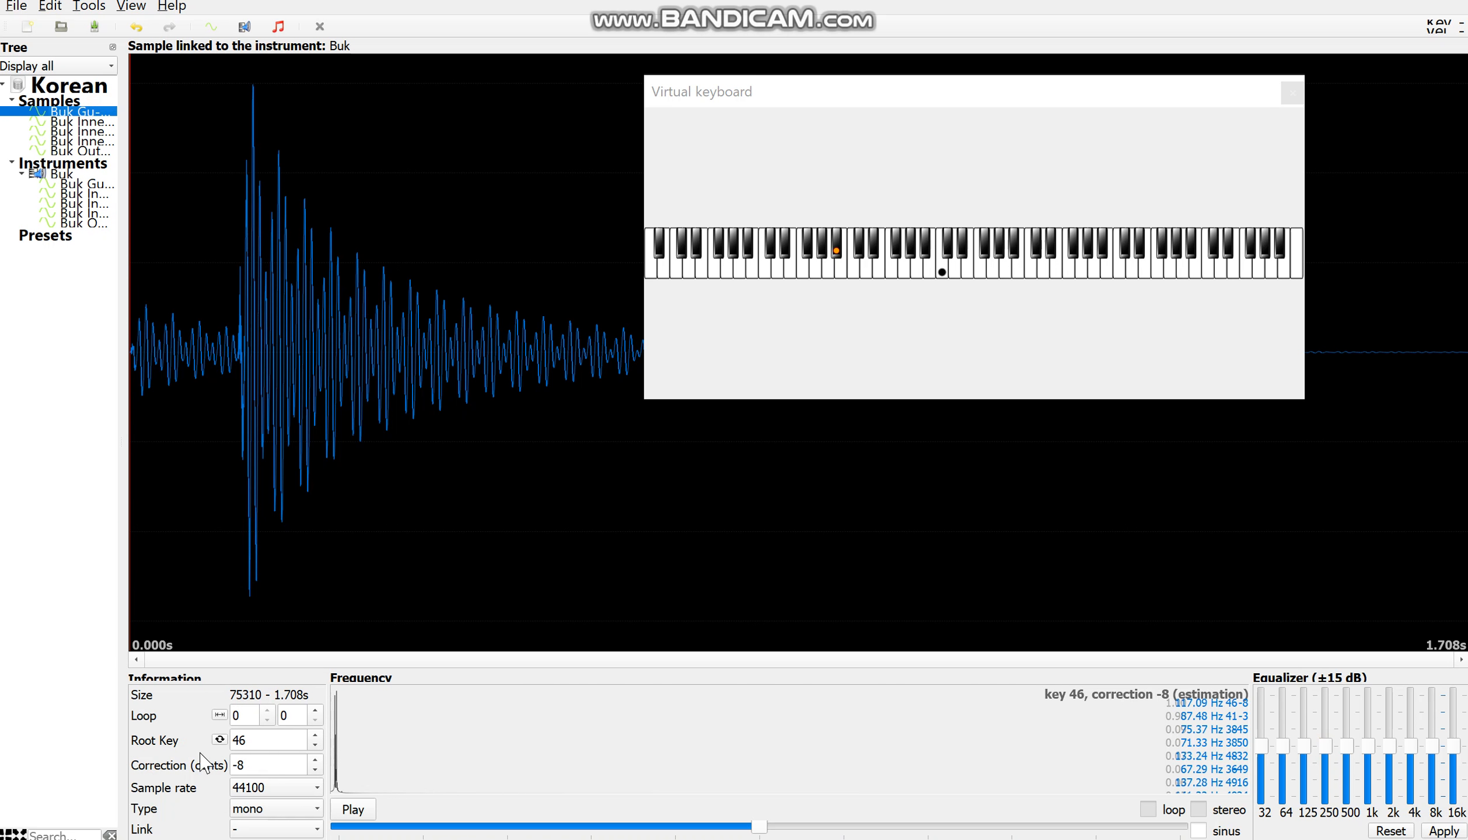
left_click(253, 742)
left_click_drag(253, 743, 143, 738)
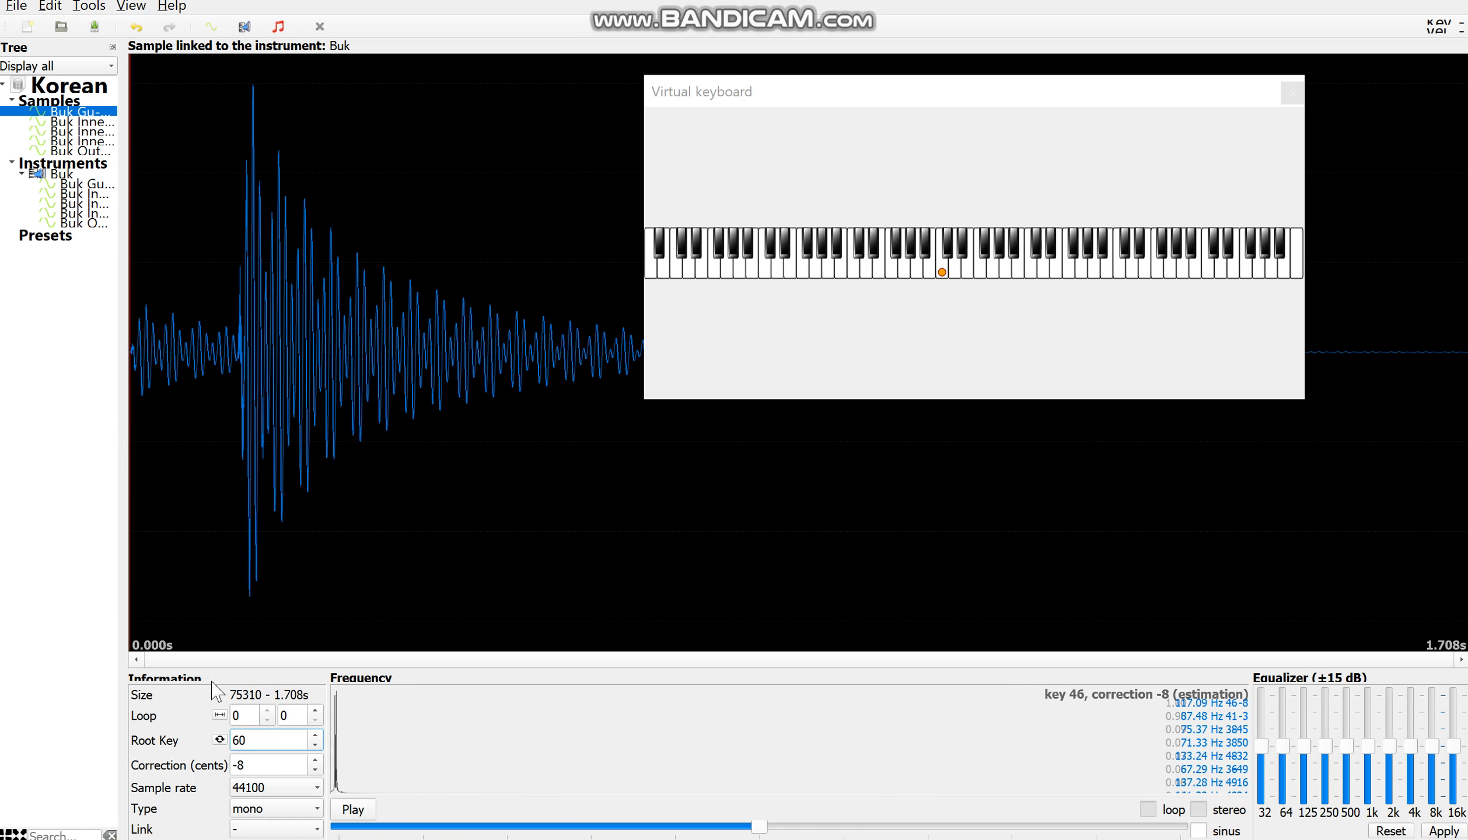
left_click(95, 115)
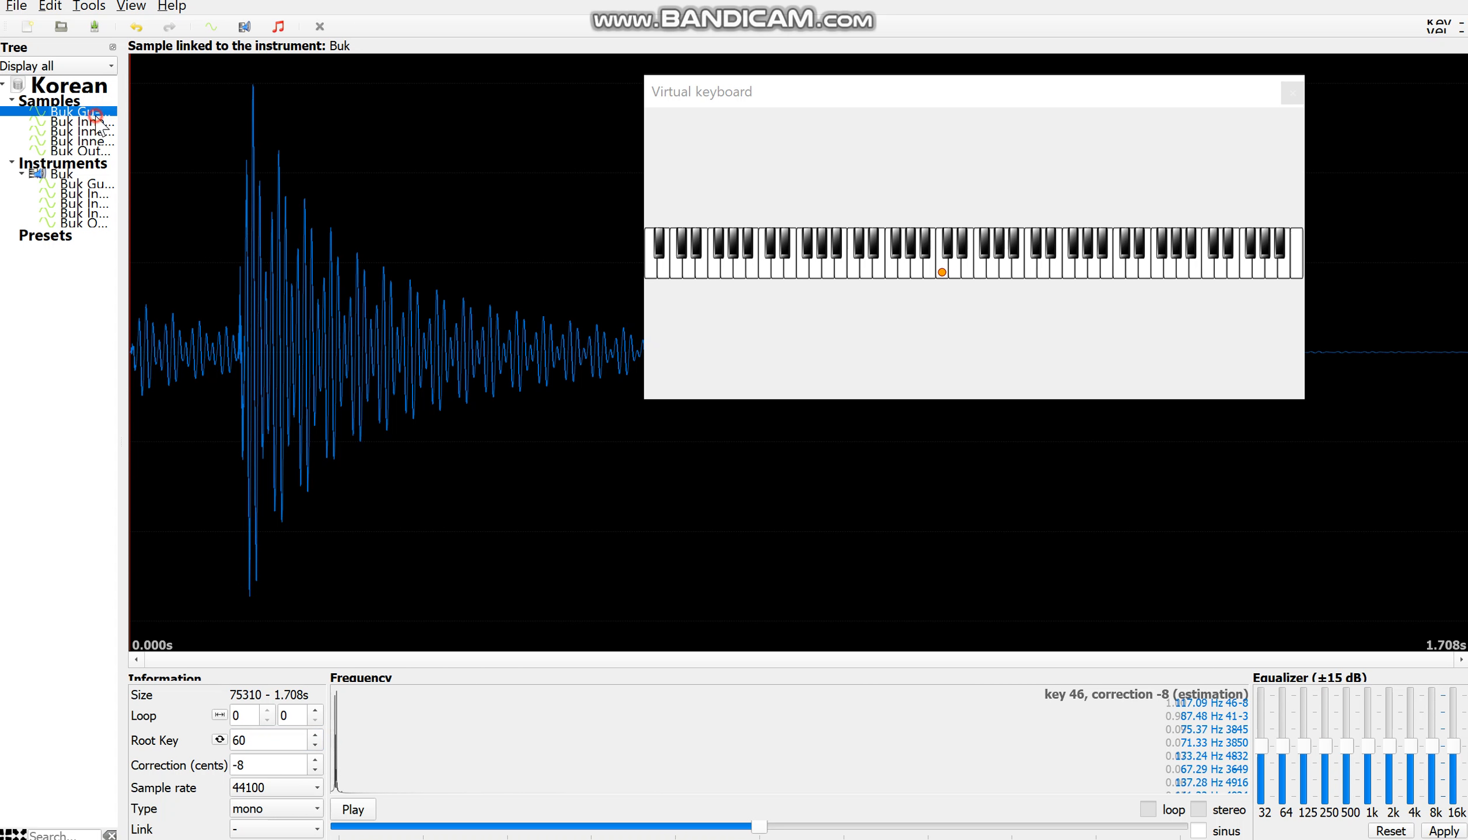
left_click(96, 122)
left_click_drag(269, 741, 117, 738)
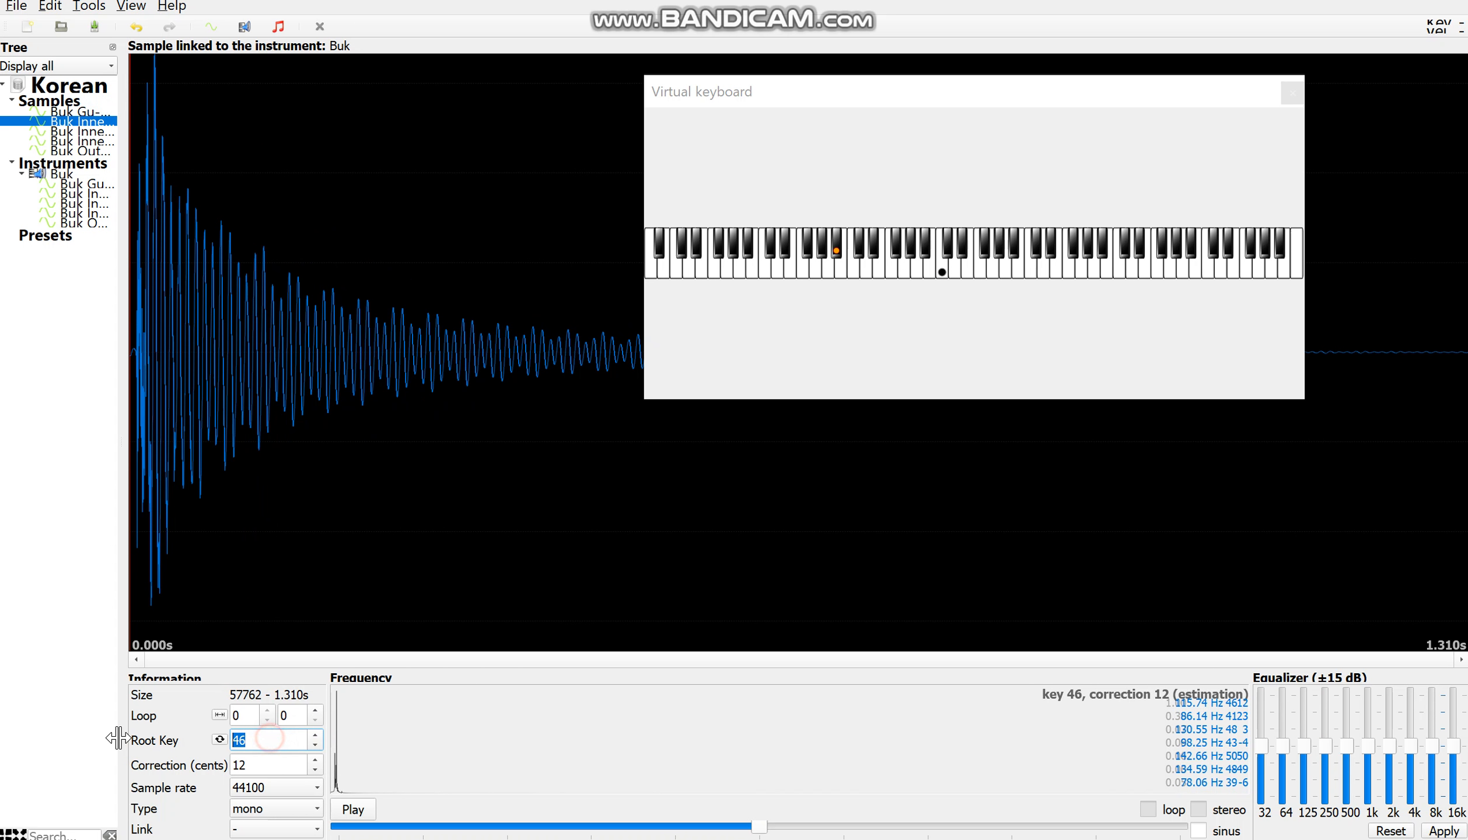
type("62")
Set the root keys of the Buk Inner Medium, Buk Inner Soft and Buk Outer samples to 64, 65 and 67
left_click(73, 131)
double_click(277, 739)
key("BackSpace")
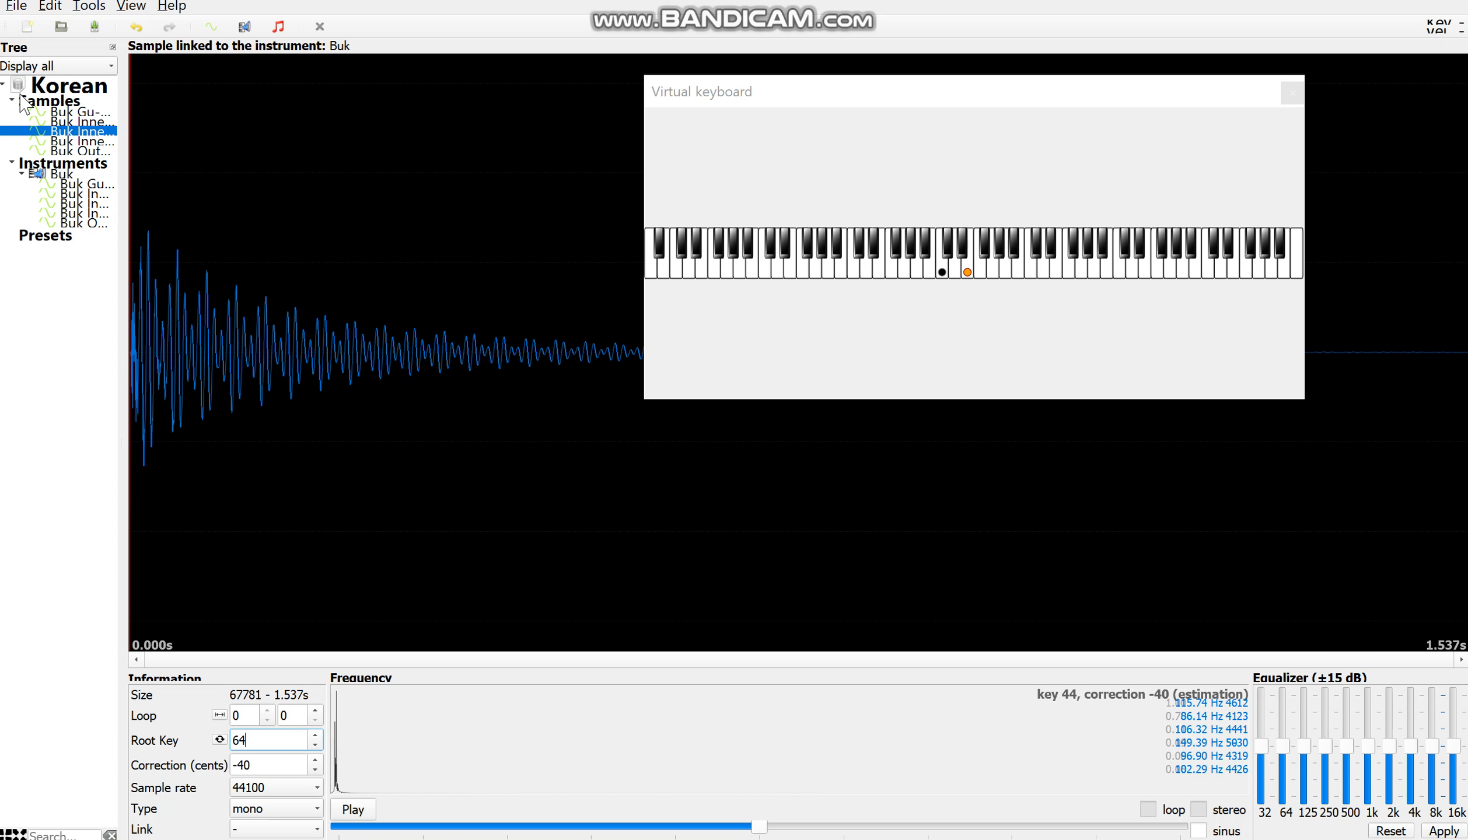
left_click(87, 141)
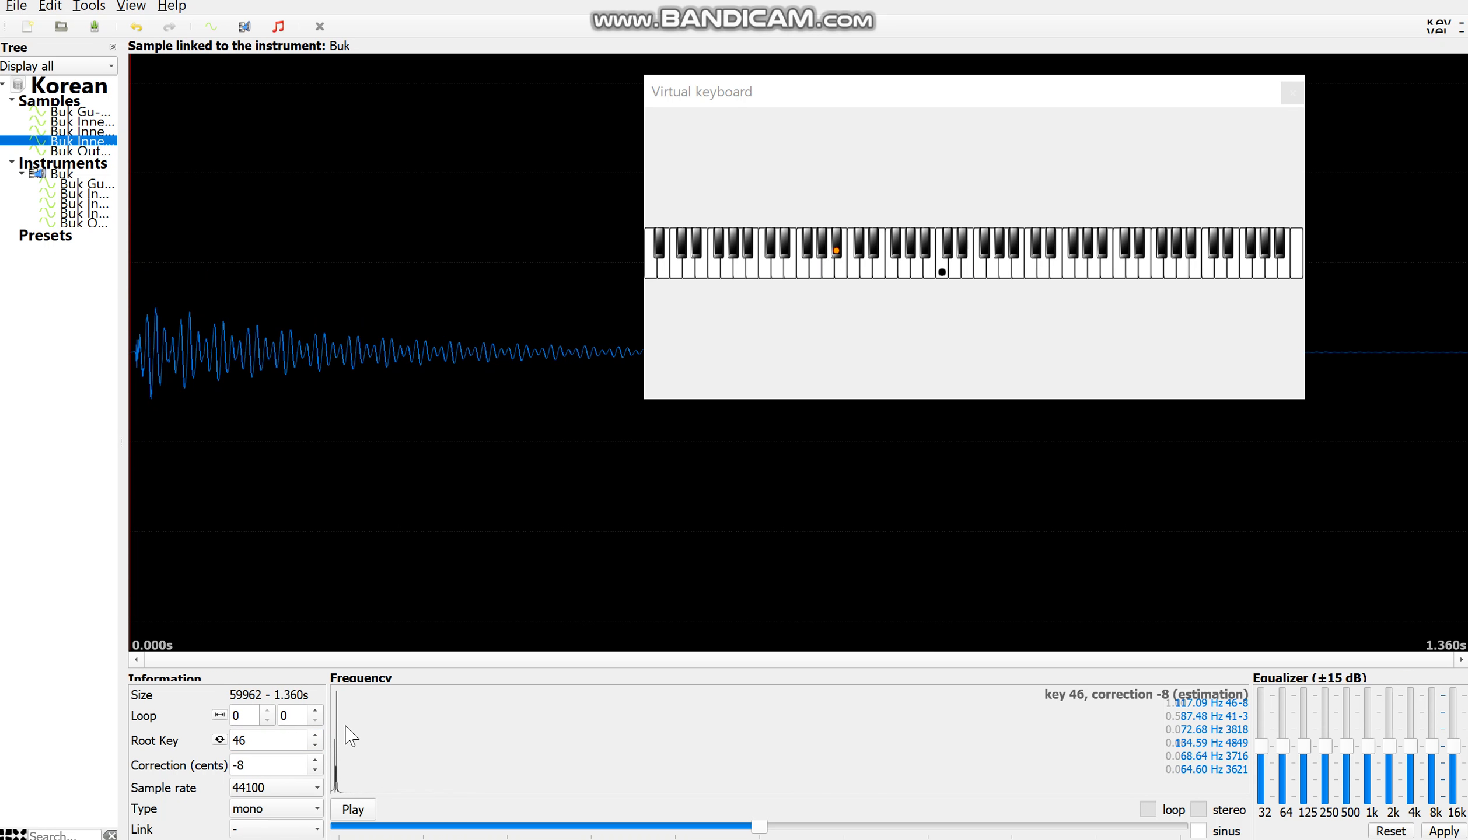
double_click(279, 739)
type("65")
left_click(88, 151)
left_click(255, 741)
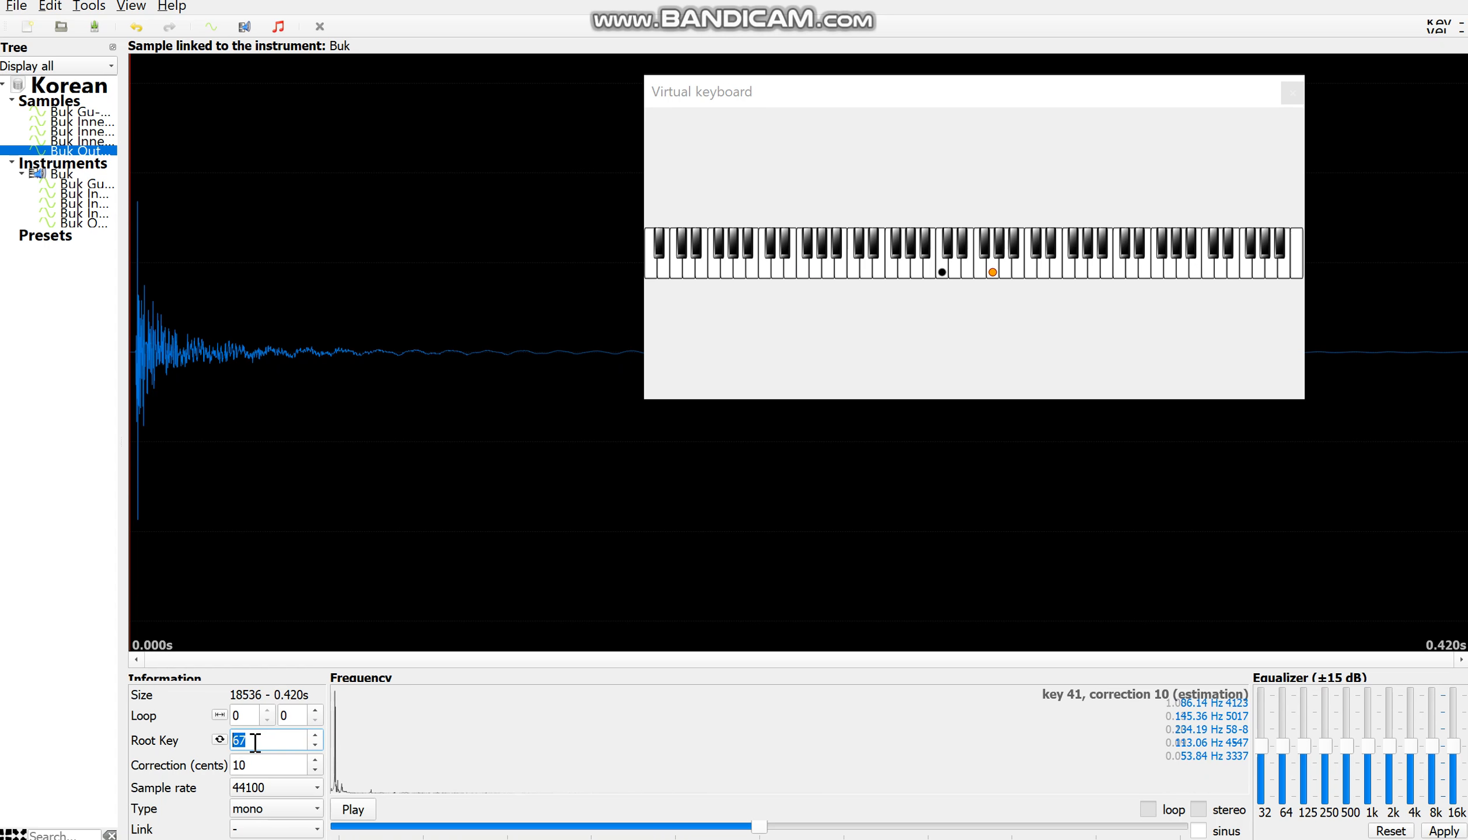
Return to the Buk instrument and play its five mapped keys in ascending order to check the new root keys
left_click(84, 175)
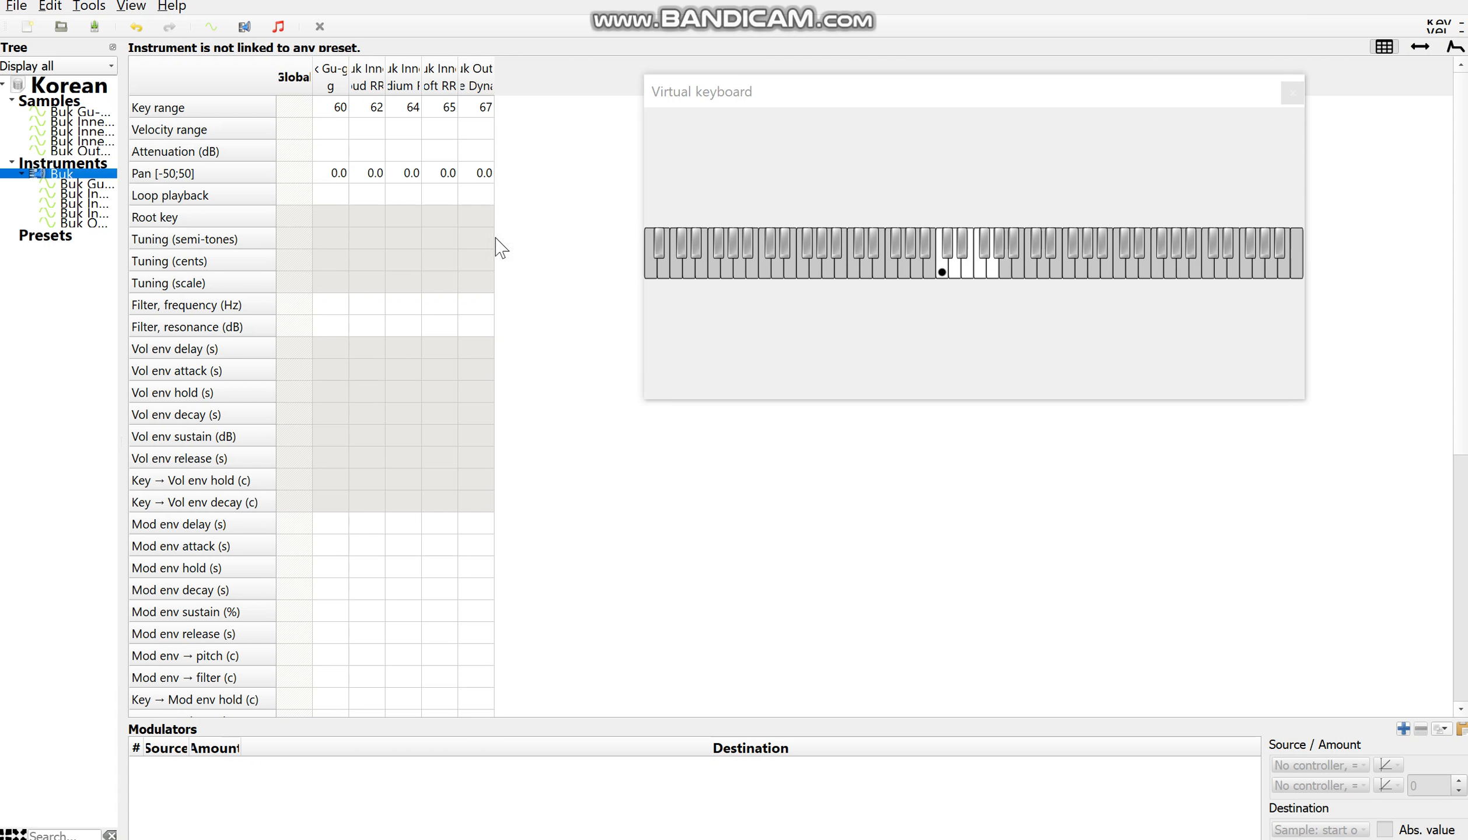
left_click(943, 279)
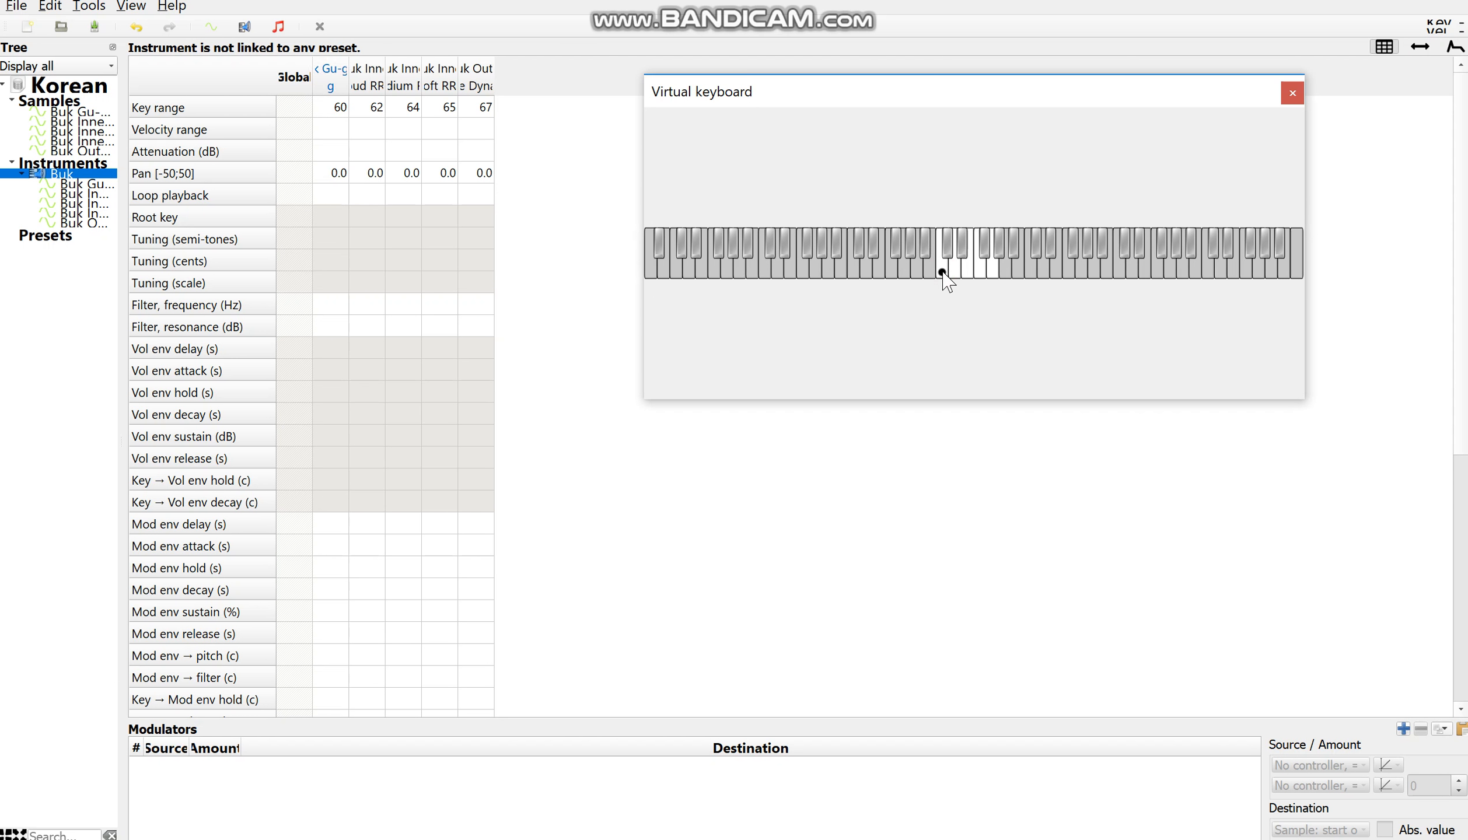
left_click(954, 276)
left_click(964, 275)
left_click(980, 276)
left_click(992, 270)
Raise the system volume to 100
key("XF86AudioRaiseVolume")
key("XF86AudioRaiseVolume")
key("XF86AudioRaiseVolume")
key("XF86AudioRaiseVolume")
key("XF86AudioRaiseVolume")
key("XF86AudioRaiseVolume")
key("XF86AudioRaiseVolume")
key("XF86AudioRaiseVolume")
key("XF86AudioRaiseVolume")
key("XF86AudioRaiseVolume")
key("XF86AudioRaiseVolume")
key("XF86AudioRaiseVolume")
key("XF86AudioRaiseVolume")
key("XF86AudioRaiseVolume")
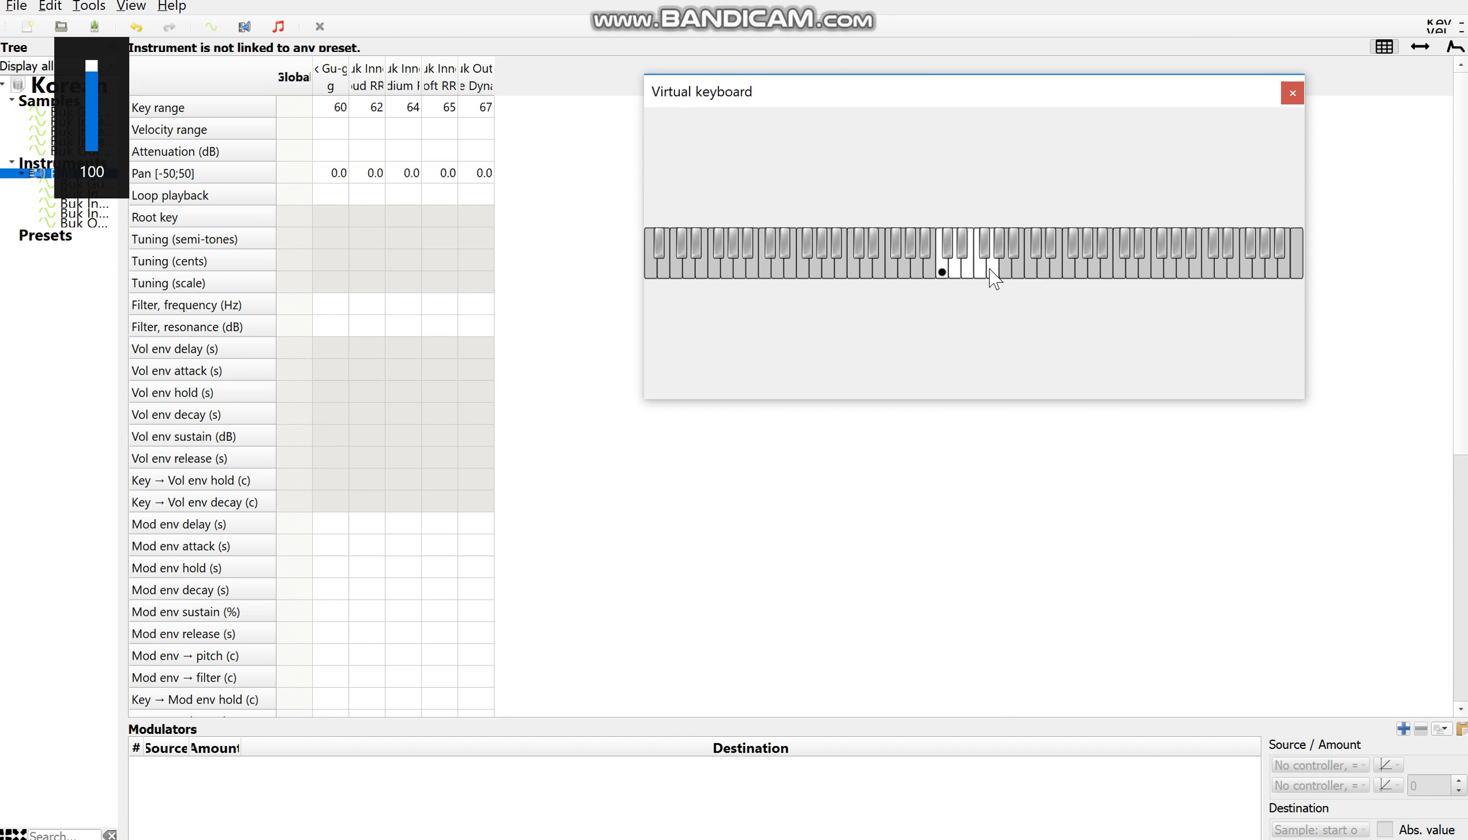
Replay the five mapped Buk keys at the raised volume and look through the instrument's parameter list
left_click(946, 273)
left_click(950, 272)
left_click(972, 273)
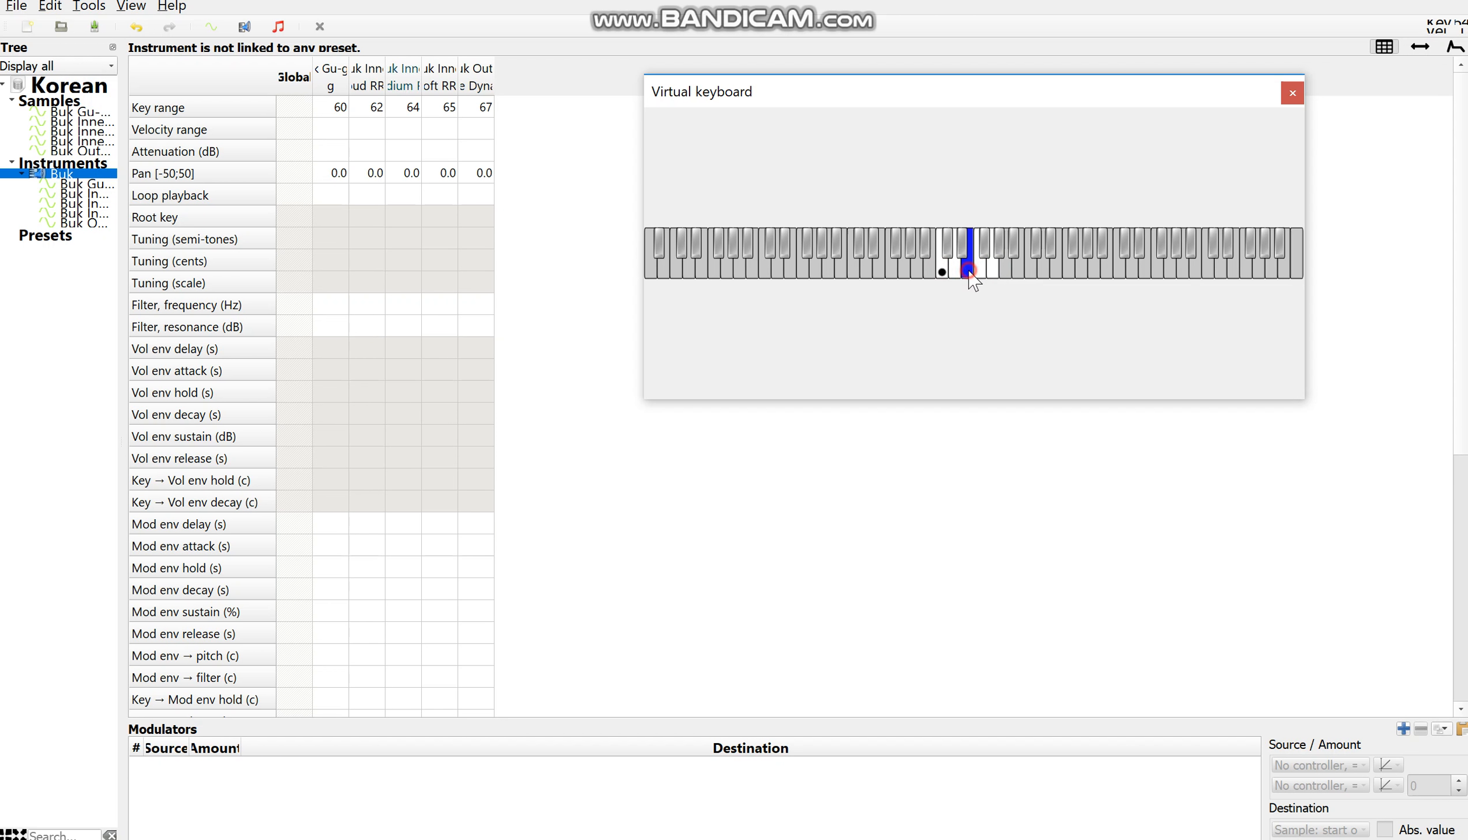
left_click(976, 271)
left_click(991, 272)
scroll(339, 253, "down", 6)
scroll(338, 253, "up", 6)
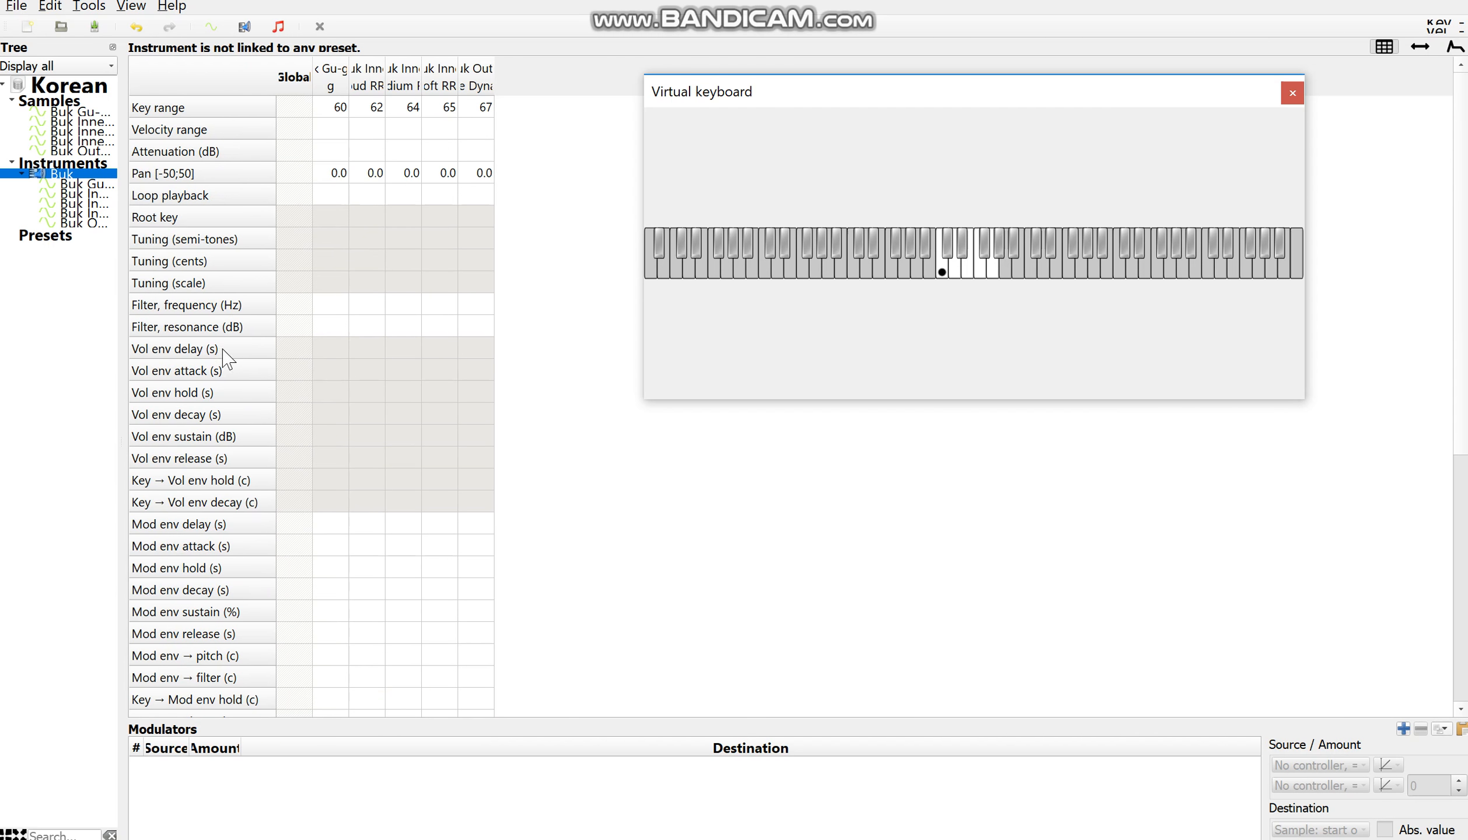